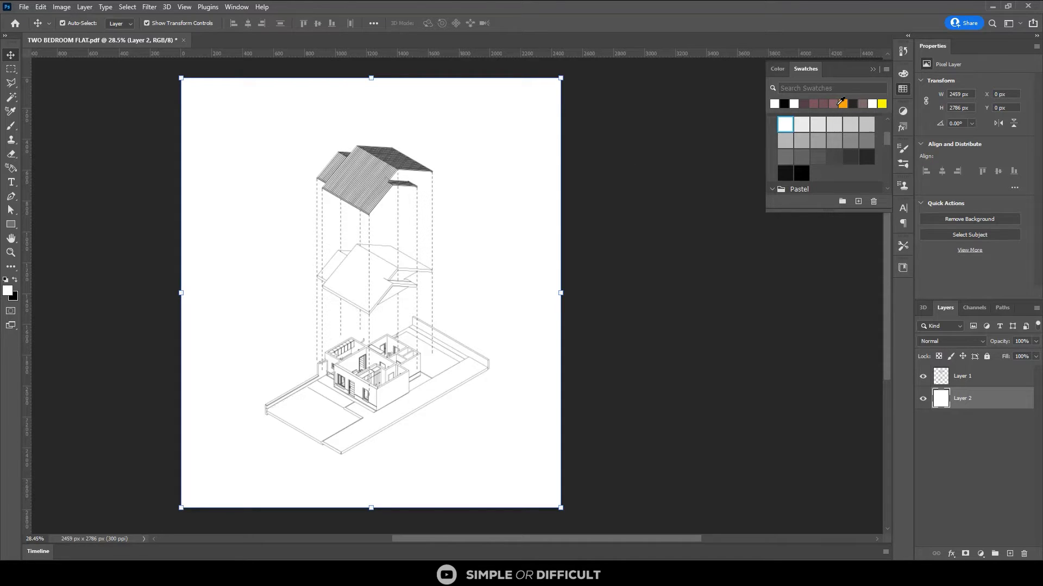
Fill the background Layer 2 with the dusty rose colour 8b6767.
click(836, 104)
click(7, 291)
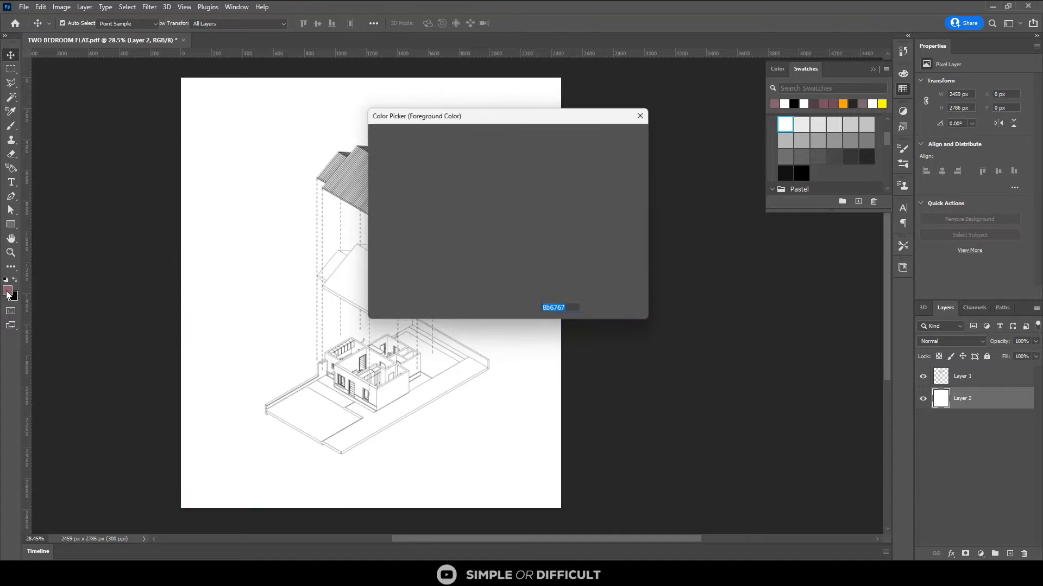
drag(546, 114, 642, 104)
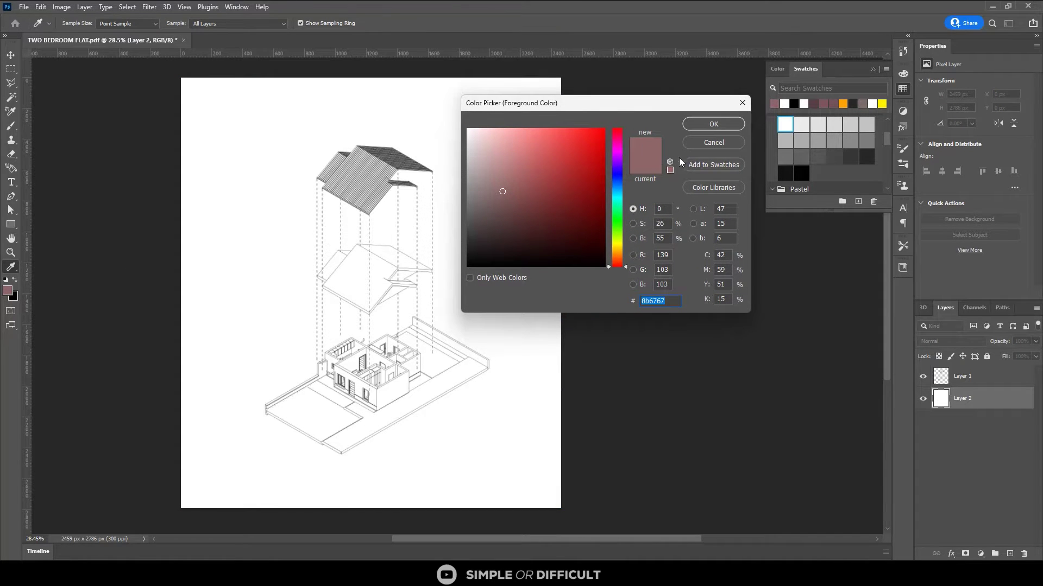
click(725, 122)
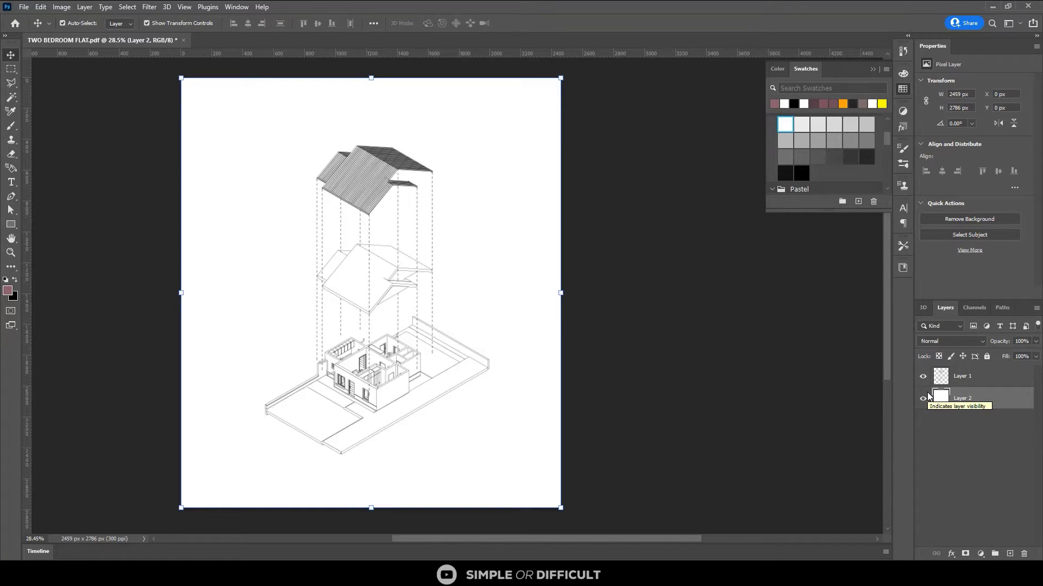
key(alt+BackSpace)
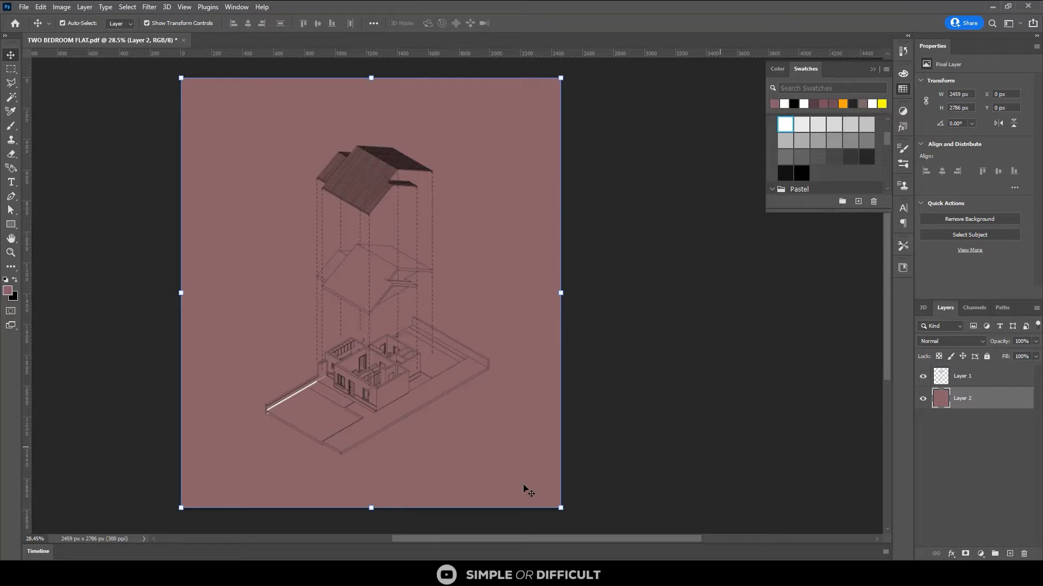
Invert the colours of the line drawing on Layer 1.
scroll(292, 419, up, 5)
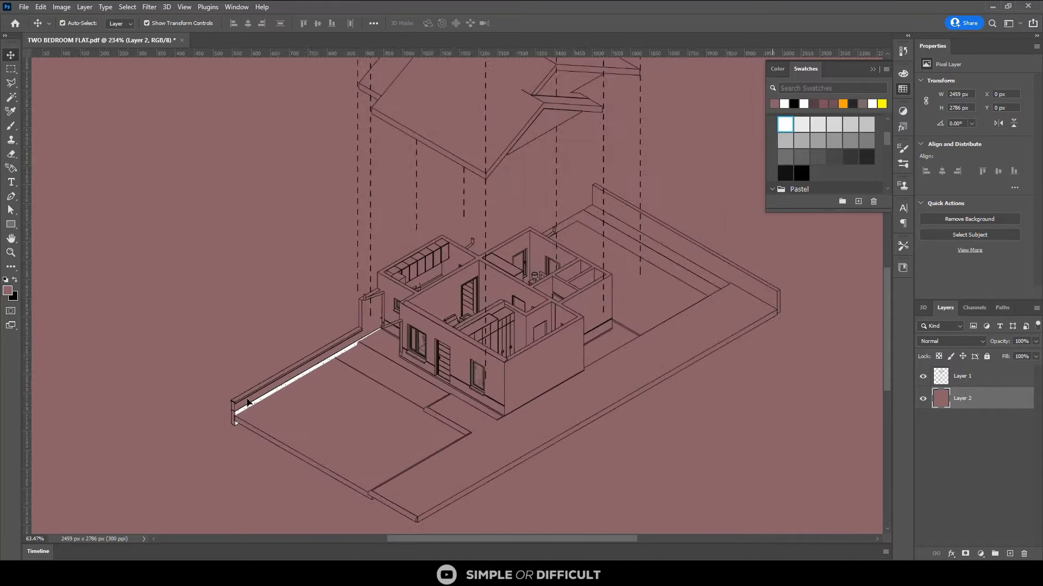
scroll(247, 402, down, 3)
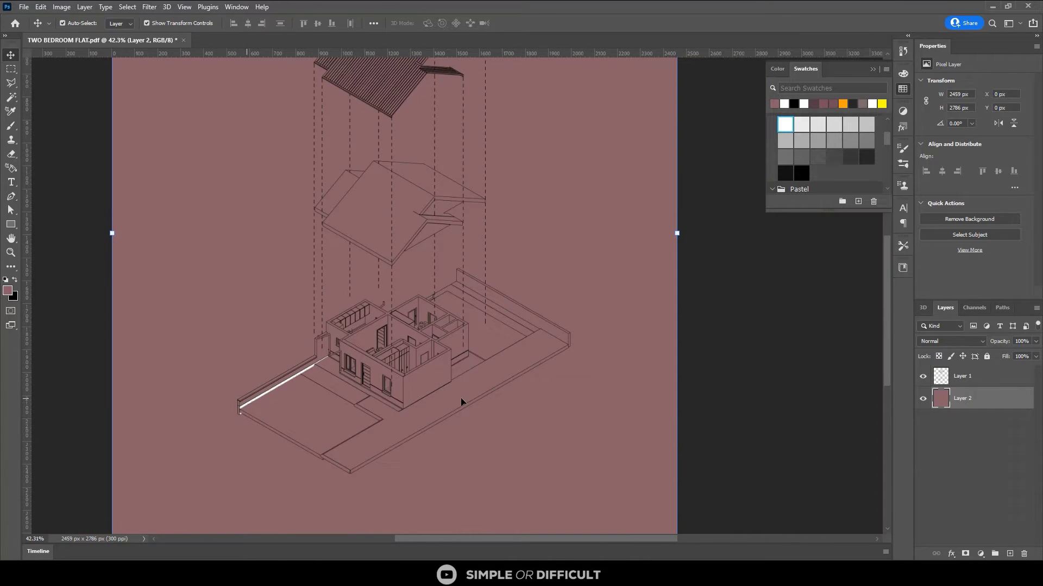
scroll(489, 293, down, 1)
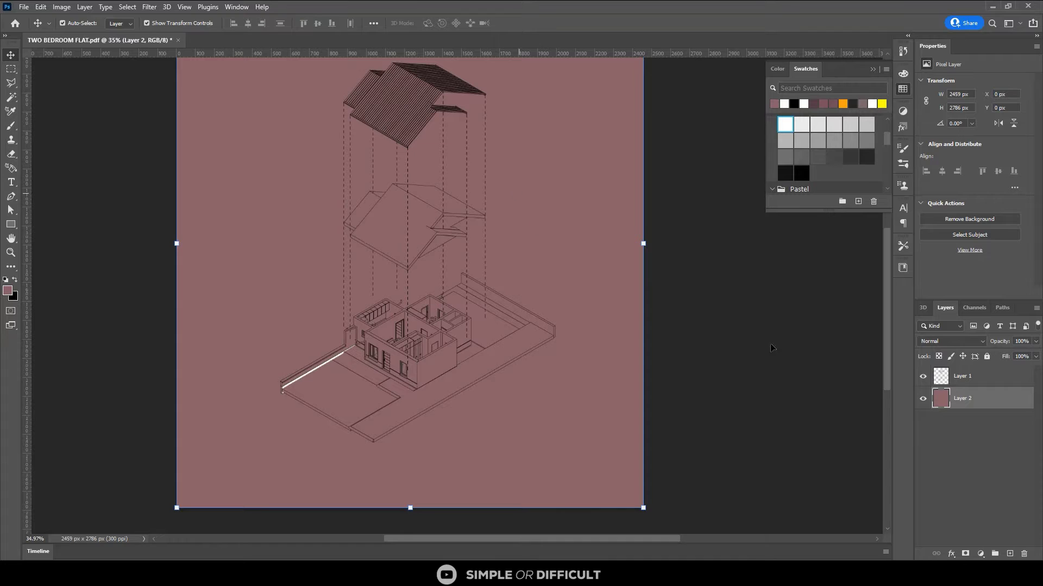
click(961, 383)
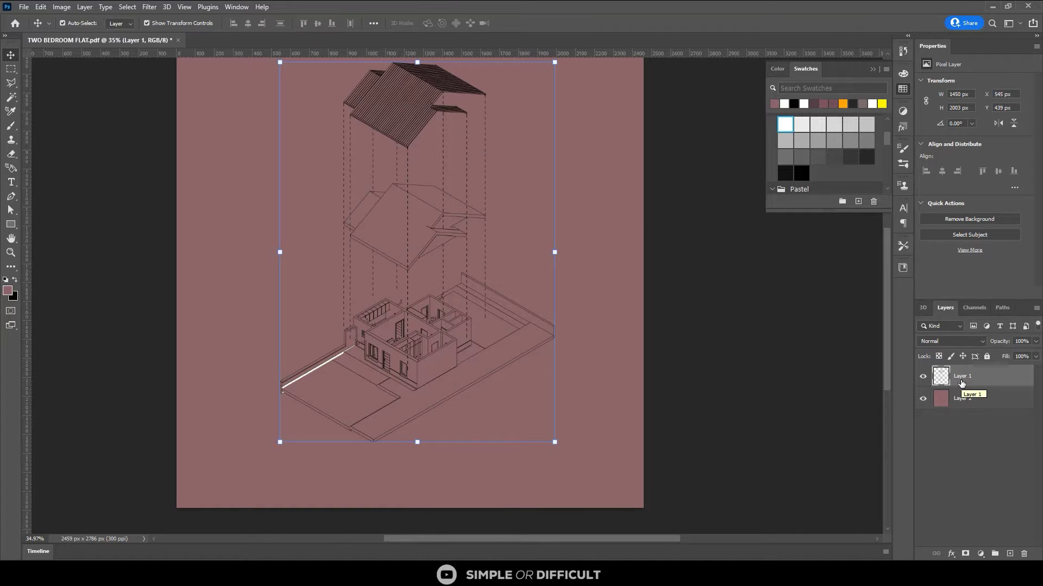
key(ctrl+i)
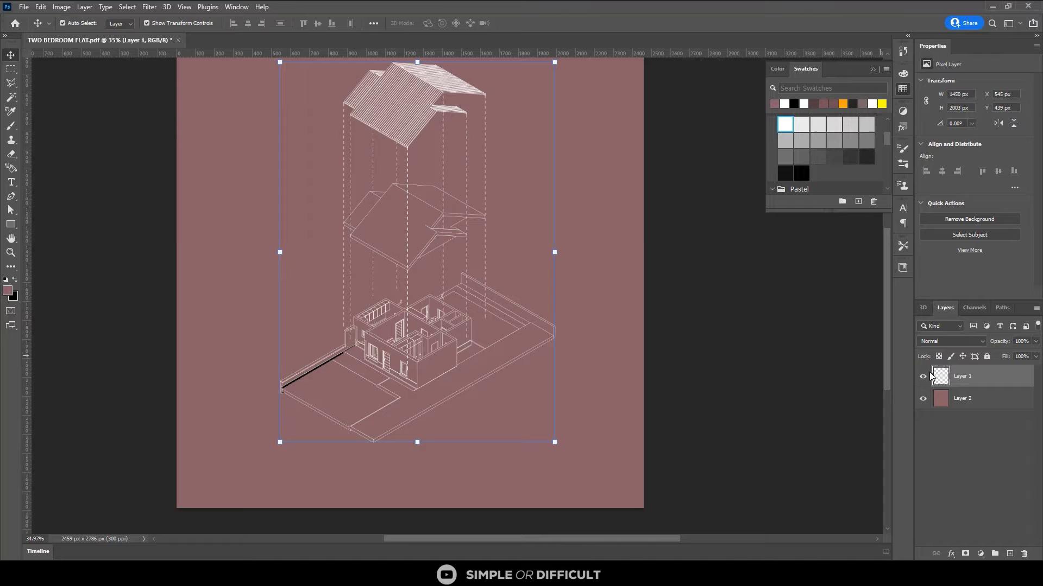
Refill the background Layer 2 with the darker brownish red 694d4d, using it as the background colour.
click(541, 237)
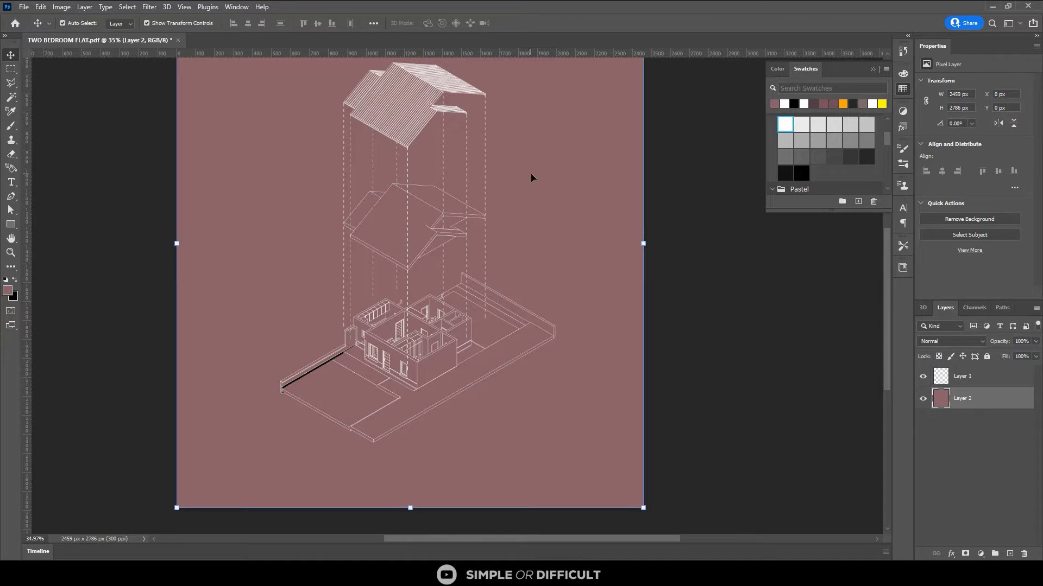
click(8, 292)
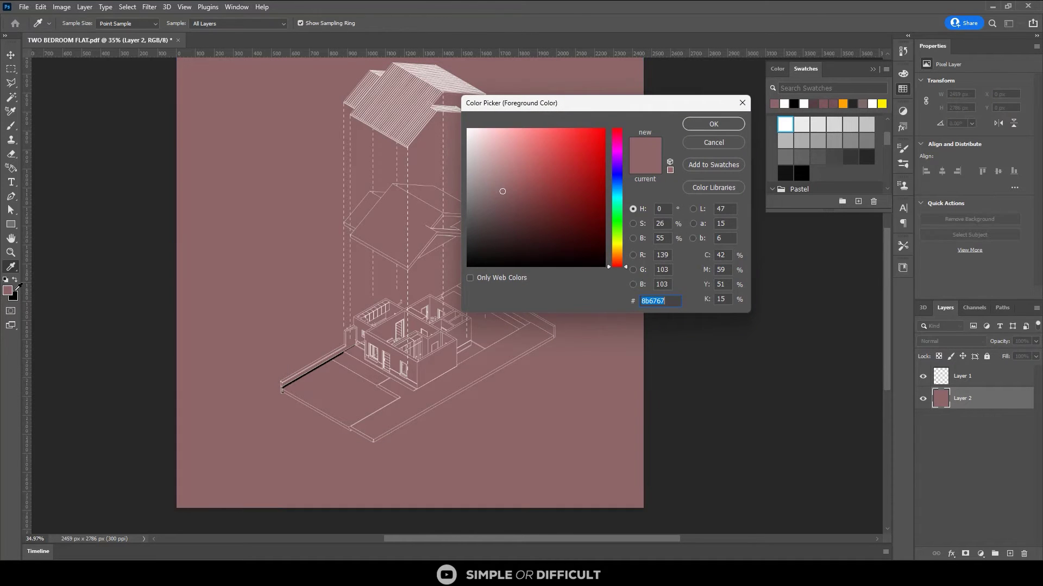
click(504, 209)
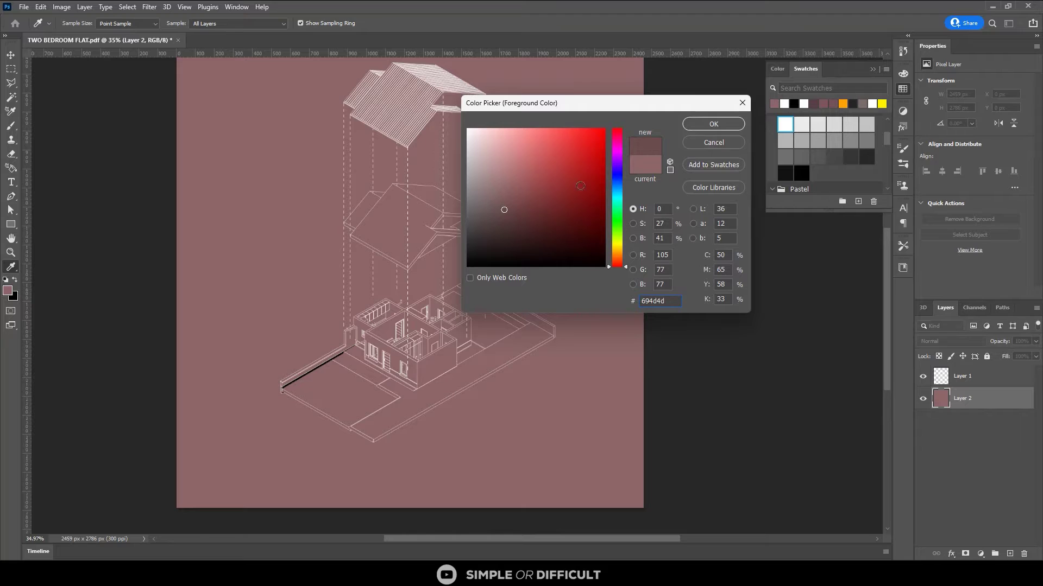
click(692, 123)
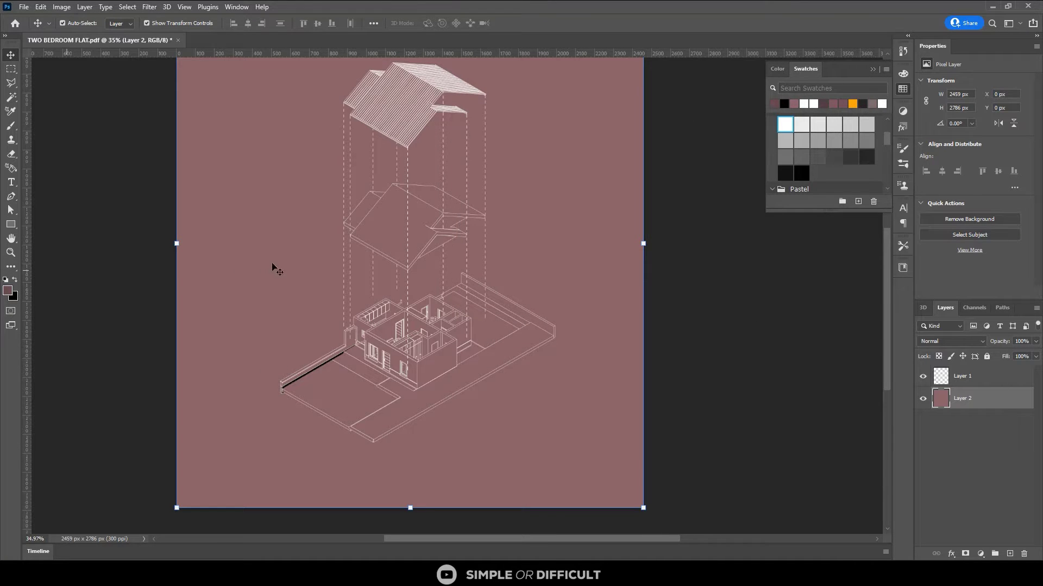
click(14, 279)
key(ctrl+BackSpace)
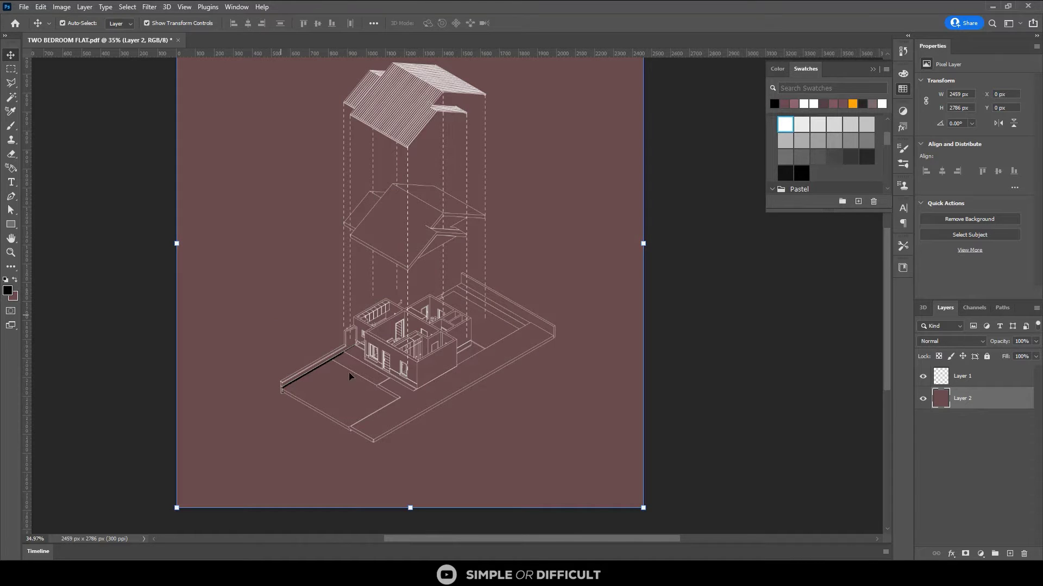
Merge the line drawing layer and the background layer into a single layer.
scroll(356, 379, down, 2)
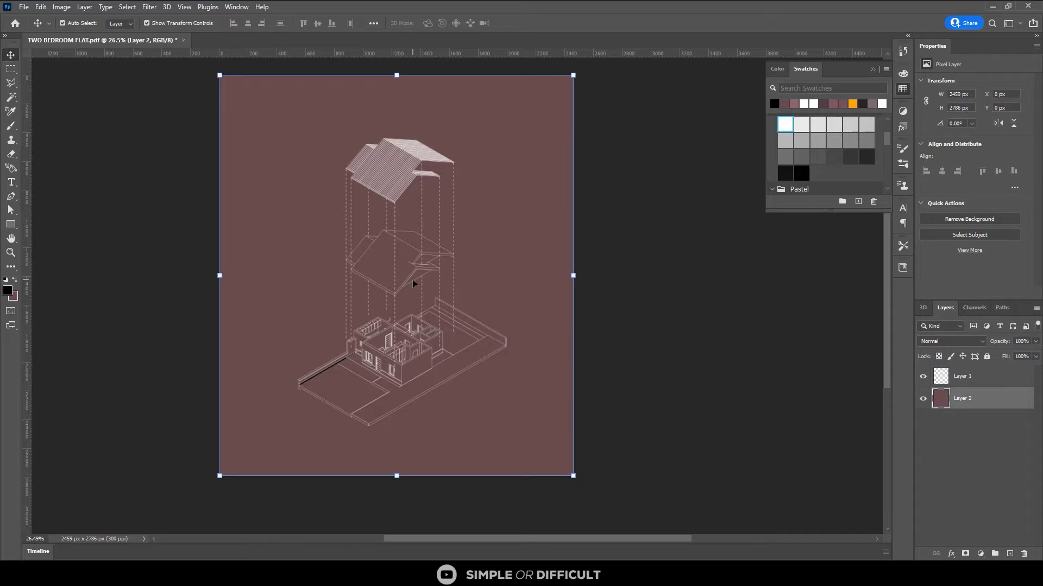
scroll(413, 283, up, 1)
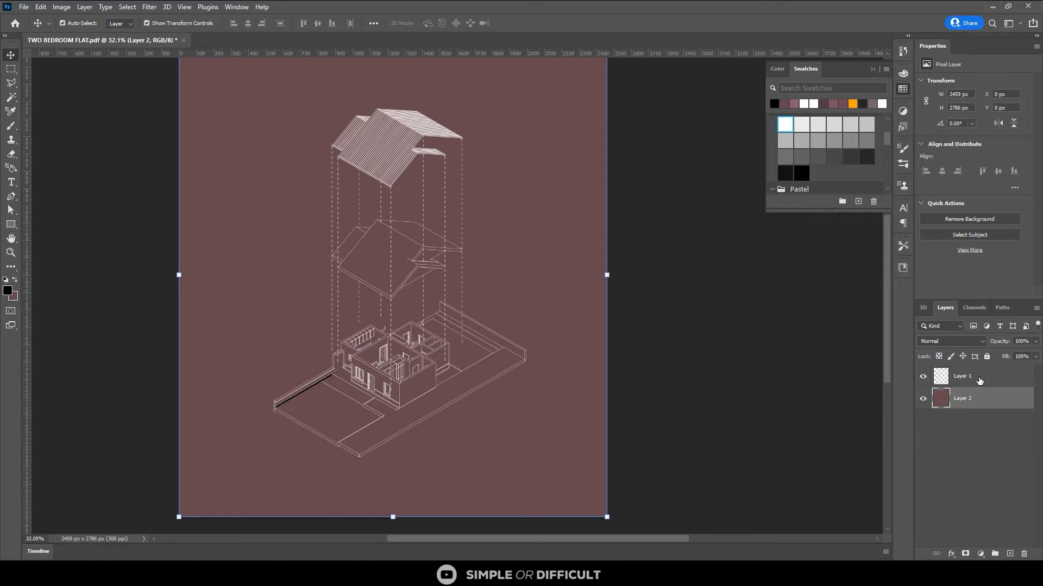
shift+click(979, 380)
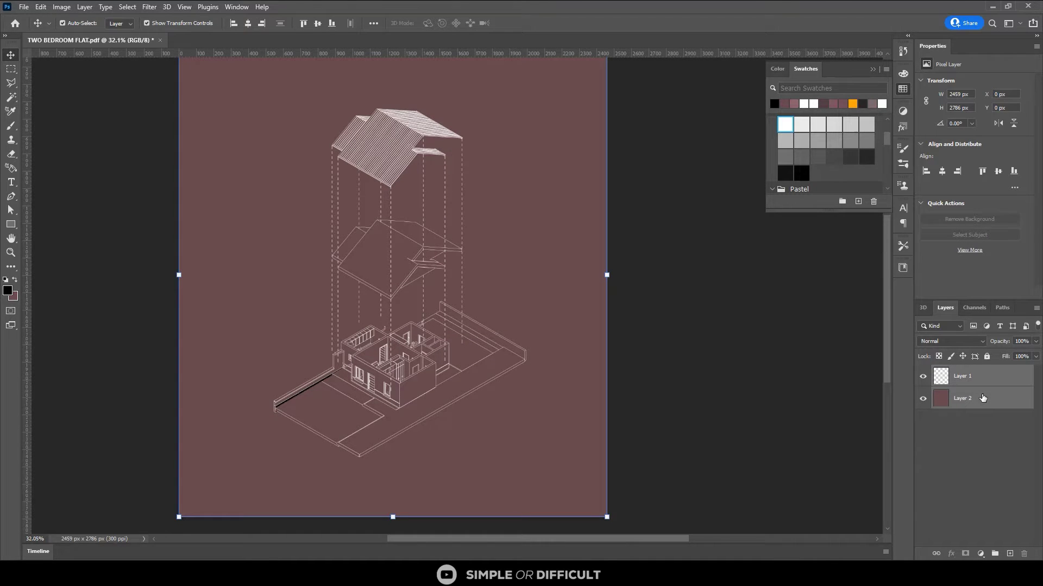
key(ctrl+e)
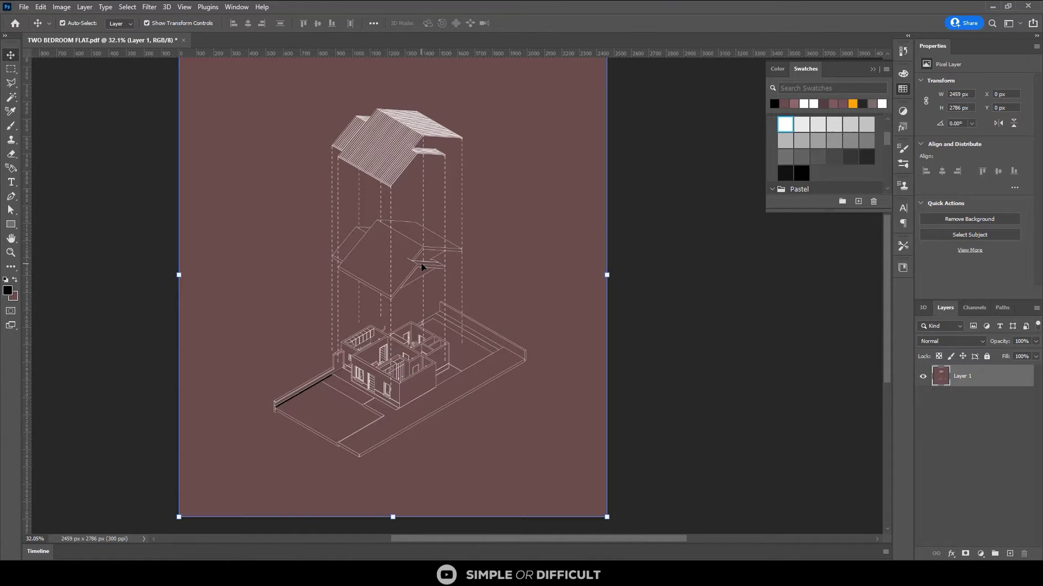
Activate the Paint Bucket tool and set its fill opacity to 100%.
scroll(422, 266, up, 2)
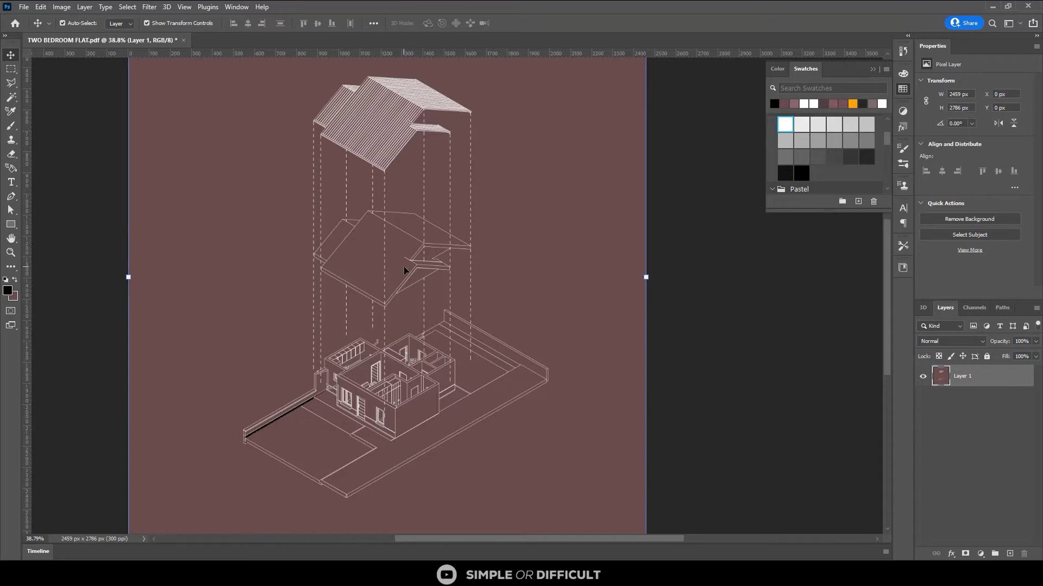
scroll(328, 387, up, 2)
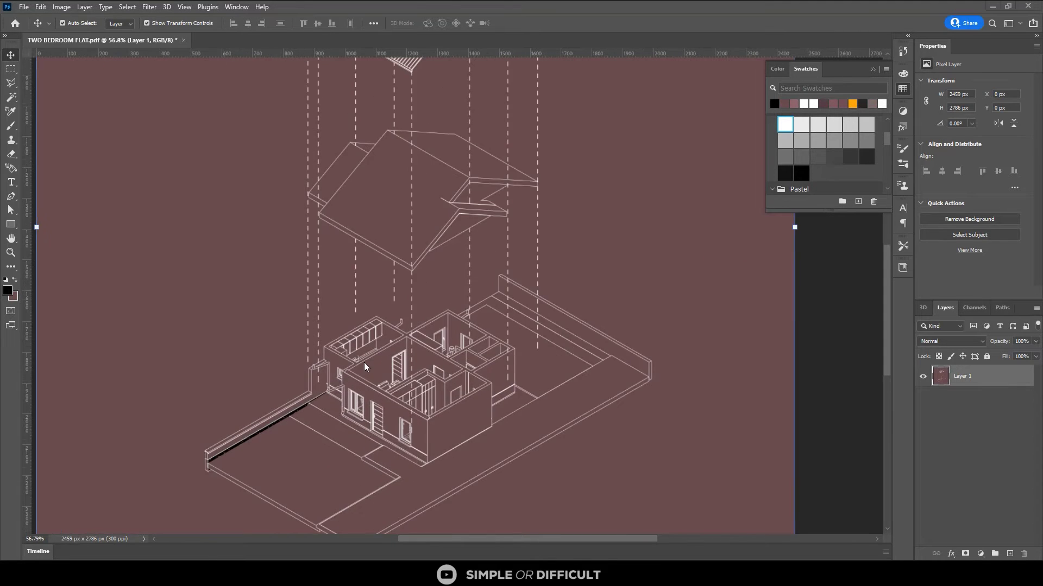
scroll(365, 366, up, 2)
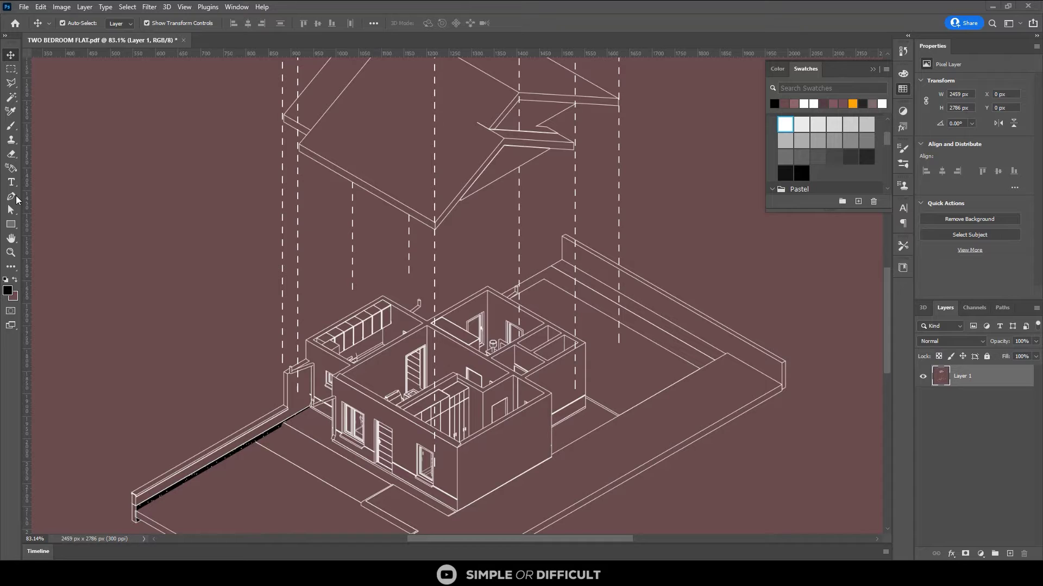
click(10, 266)
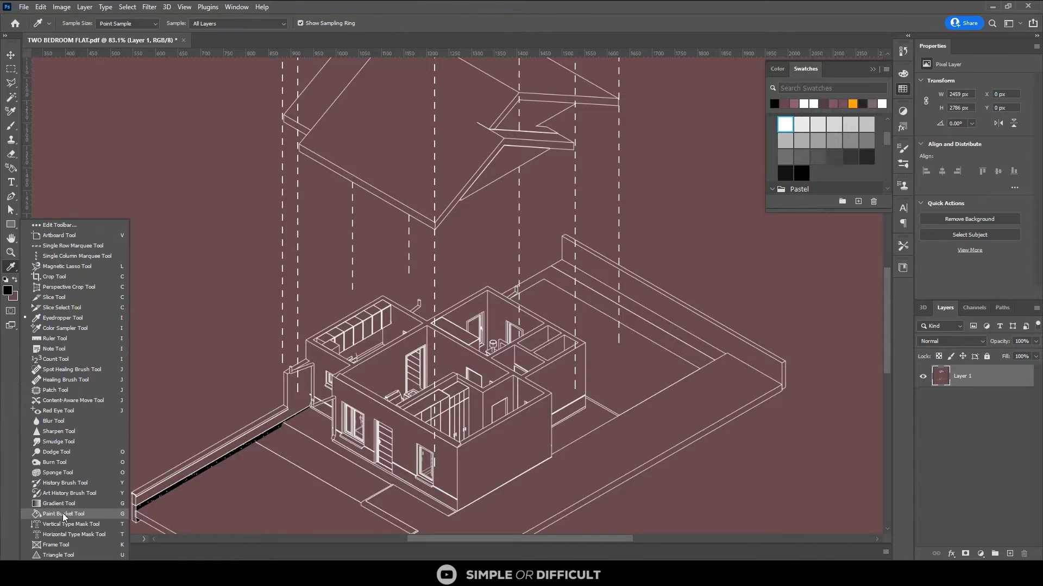
click(64, 515)
scroll(424, 232, down, 2)
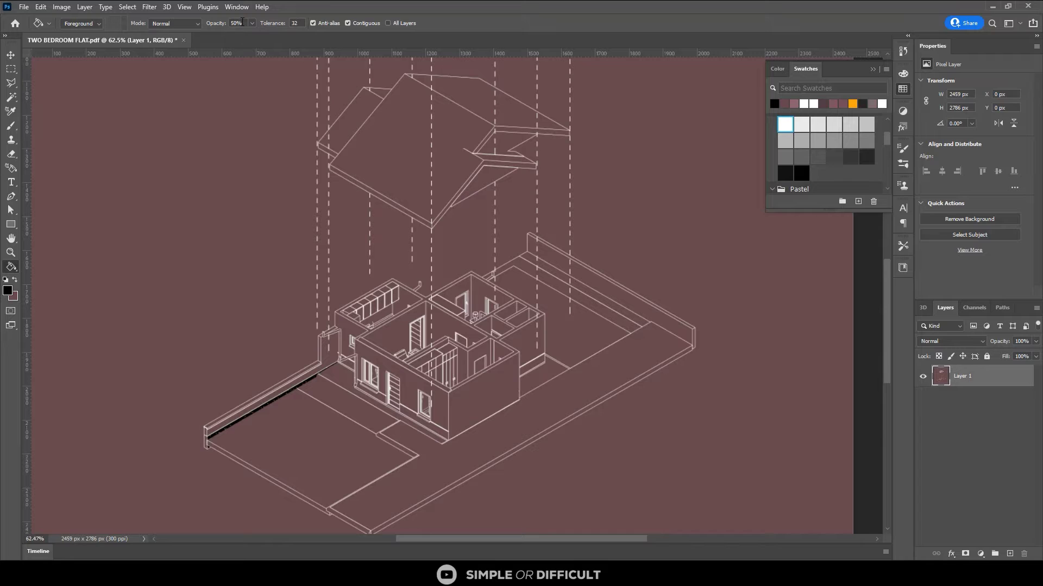
click(241, 22)
text(100)
key(Return)
Fill the cut tops of the house walls with solid white.
alt+scroll(362, 344, up, 2)
alt+scroll(365, 343, up, 3)
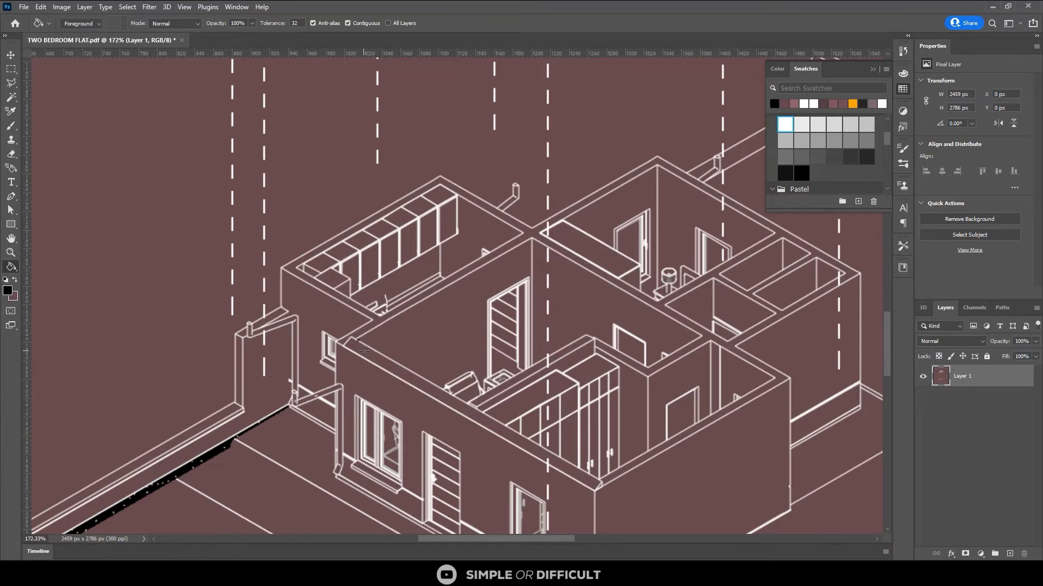
click(365, 351)
key(ctrl+z)
click(14, 279)
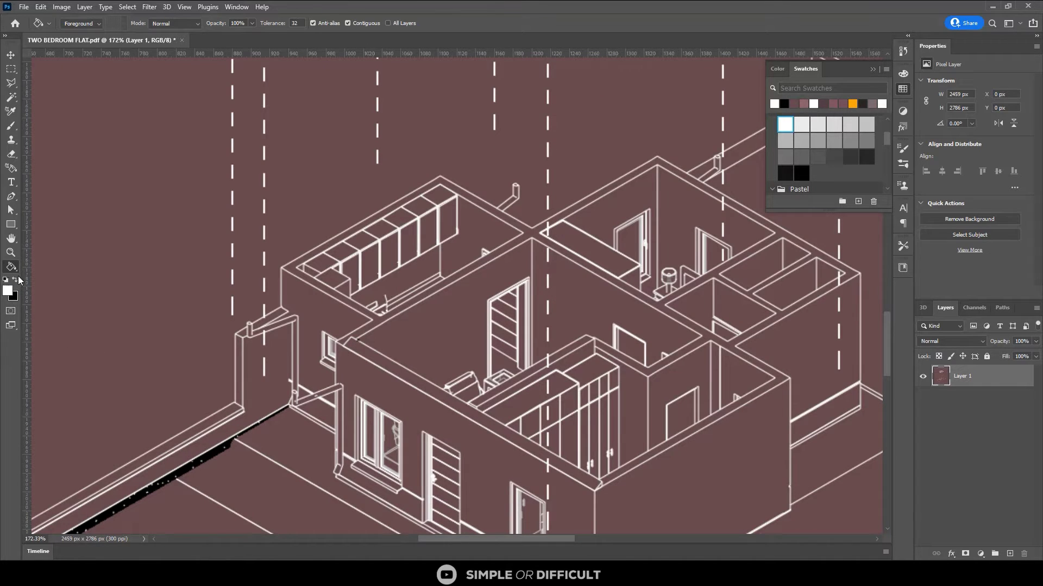
click(365, 352)
click(458, 280)
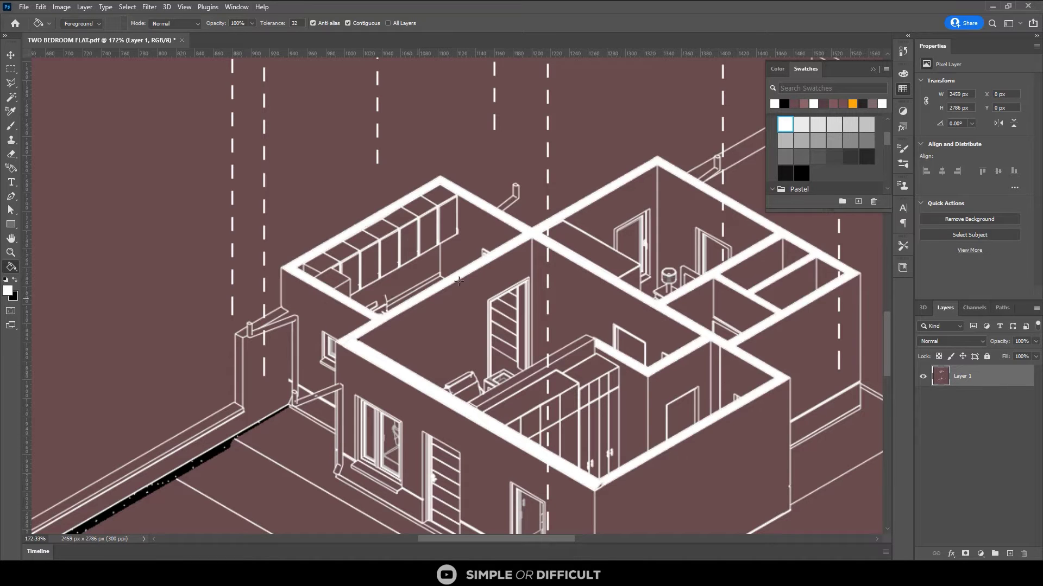
Fill the top of the remaining interior partition beside the wardrobes with solid white.
scroll(429, 280, down, 3)
scroll(542, 377, down, 3)
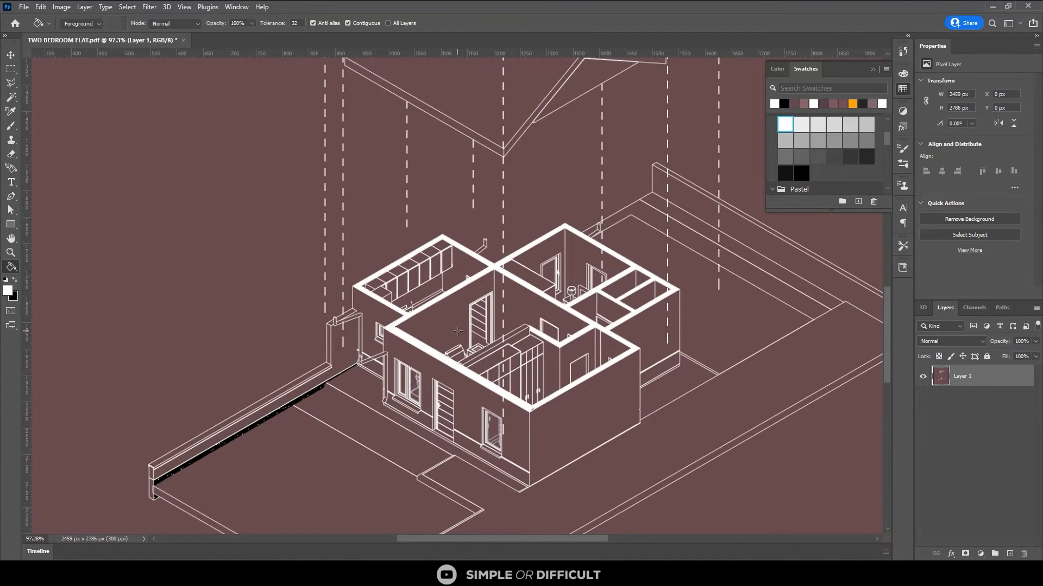
scroll(519, 378, down, 2)
scroll(510, 335, up, 4)
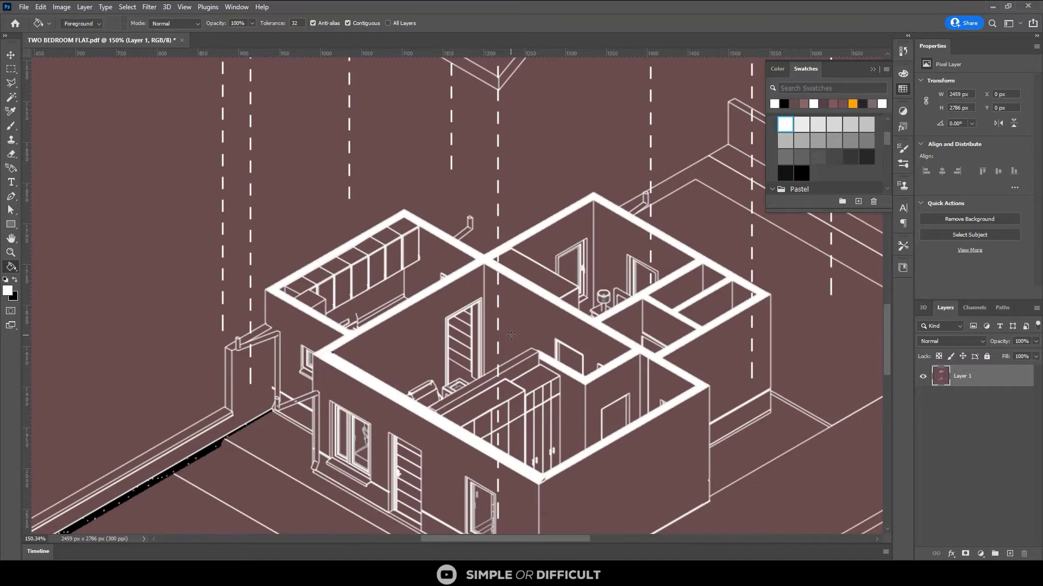
scroll(525, 356, up, 1)
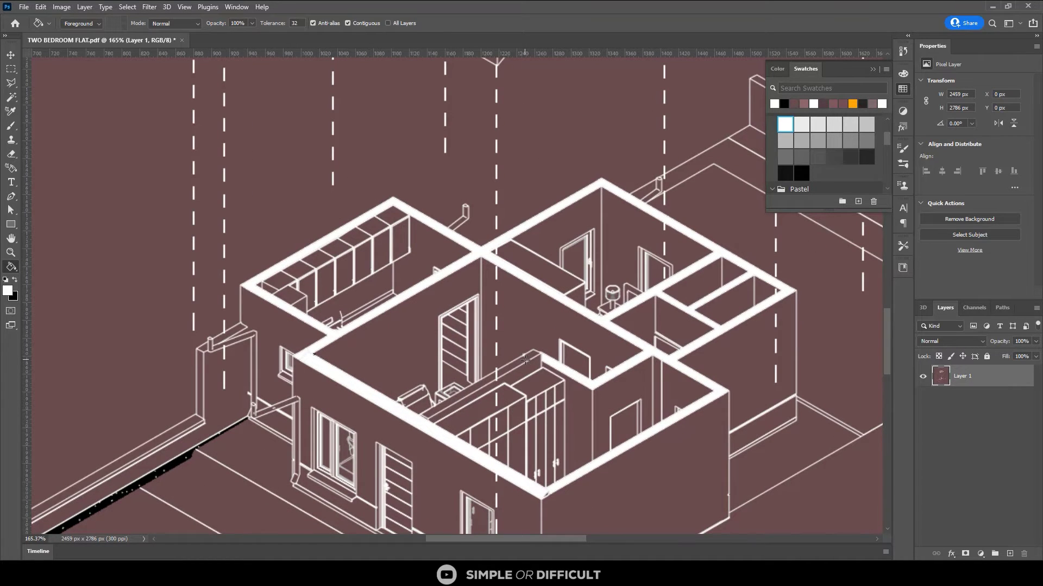
scroll(525, 359, up, 4)
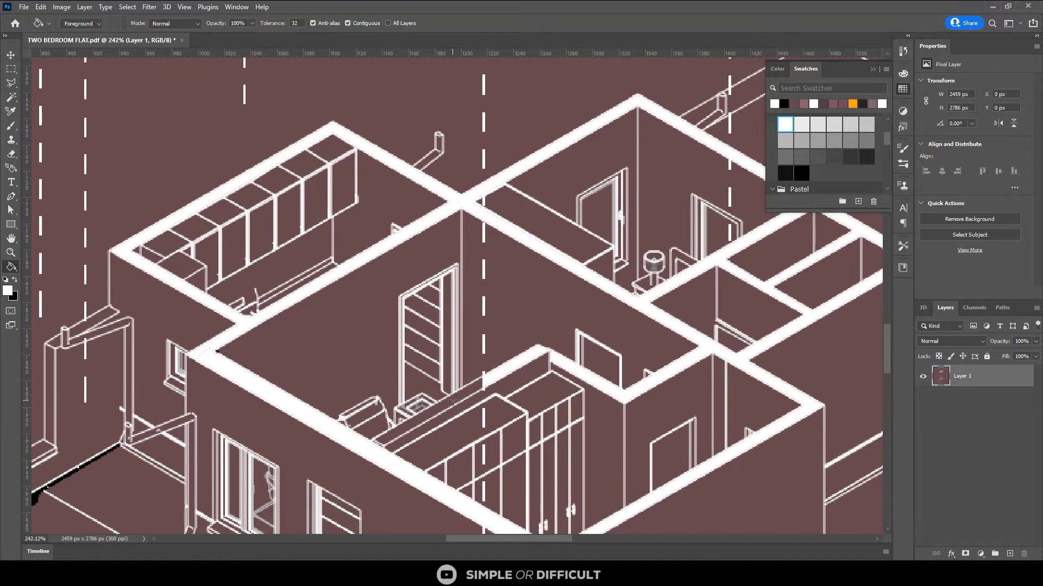
click(453, 400)
Set the Paint Bucket opacity to 50% and fill the two triangular gable faces under the middle roof outline with white.
scroll(448, 333, down, 10)
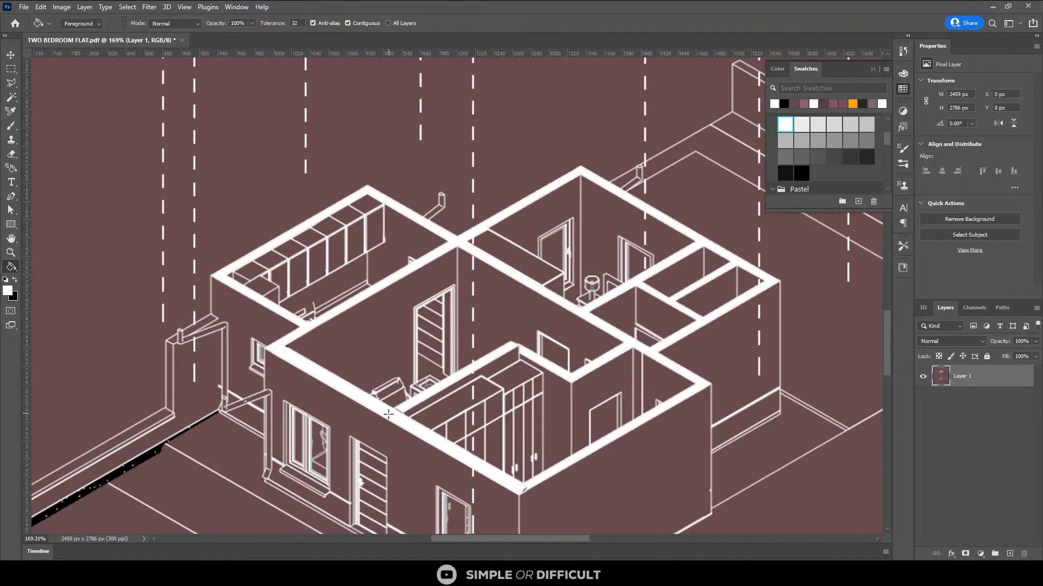
click(247, 22)
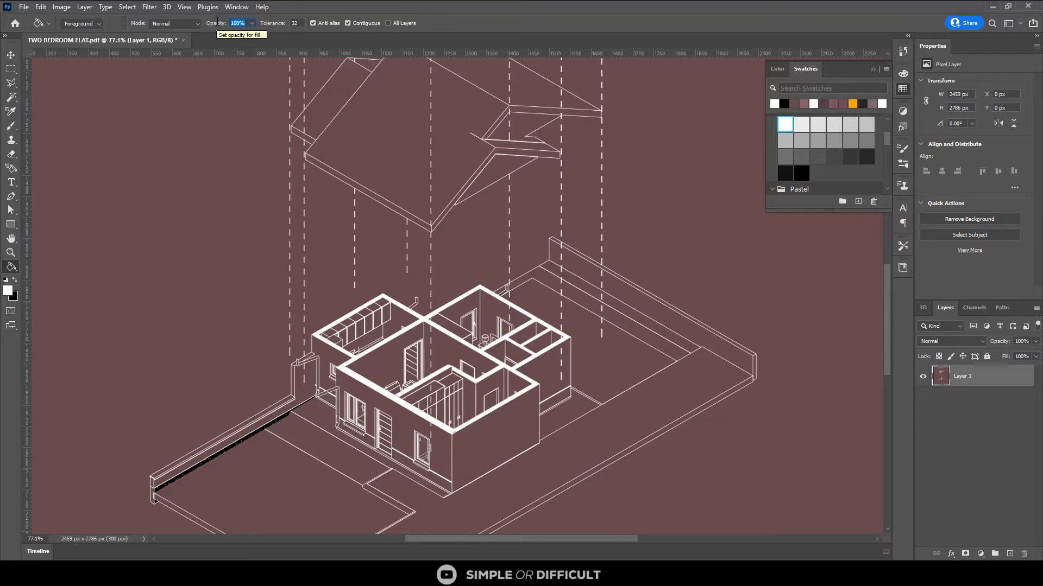
text(50)
click(493, 174)
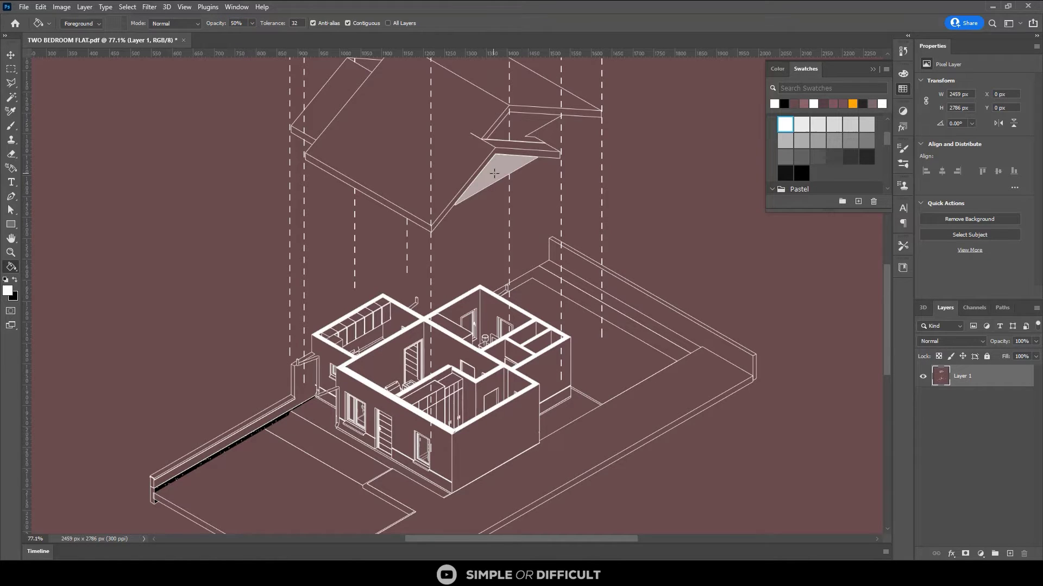
click(520, 129)
Fill the two exterior side walls of the house, front and rear blocks, with 50% white.
click(528, 404)
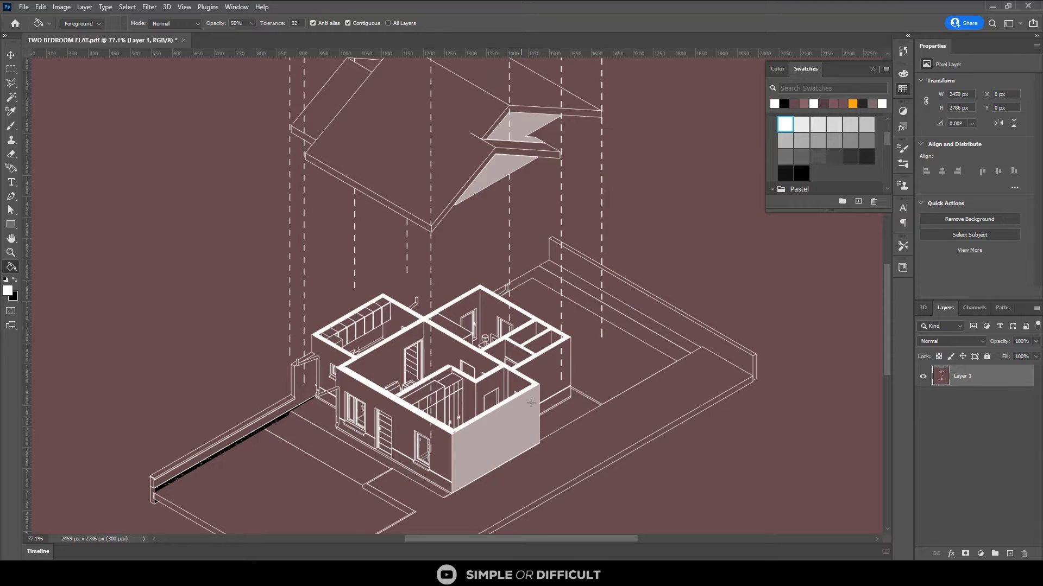
scroll(543, 374, up, 1)
click(543, 374)
scroll(543, 374, up, 2)
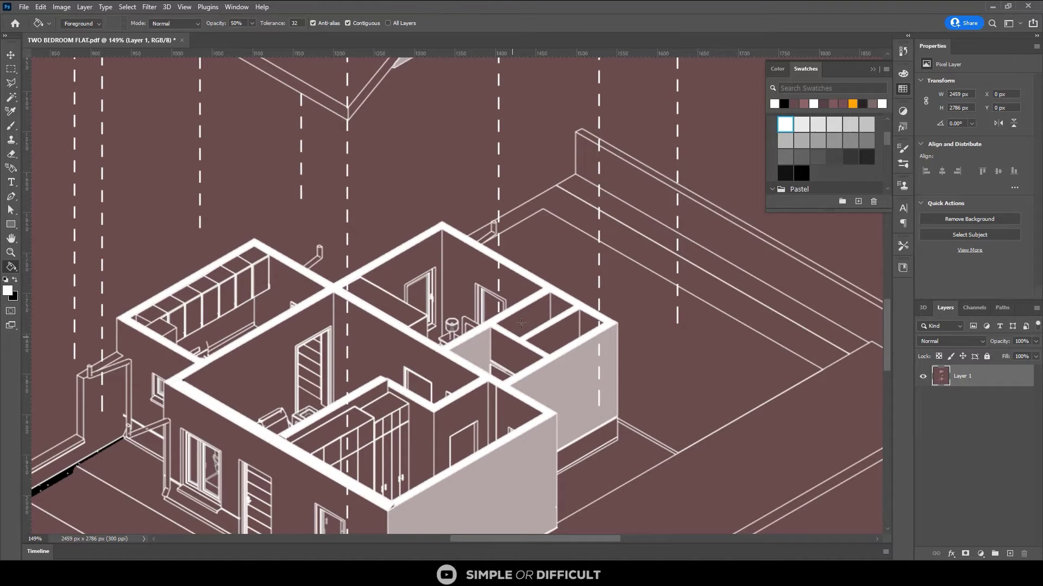
Shade the interior wall faces parallel to the house's side walls in the living room, bedrooms, kitchen and small rooms with 50% white.
click(559, 325)
click(359, 271)
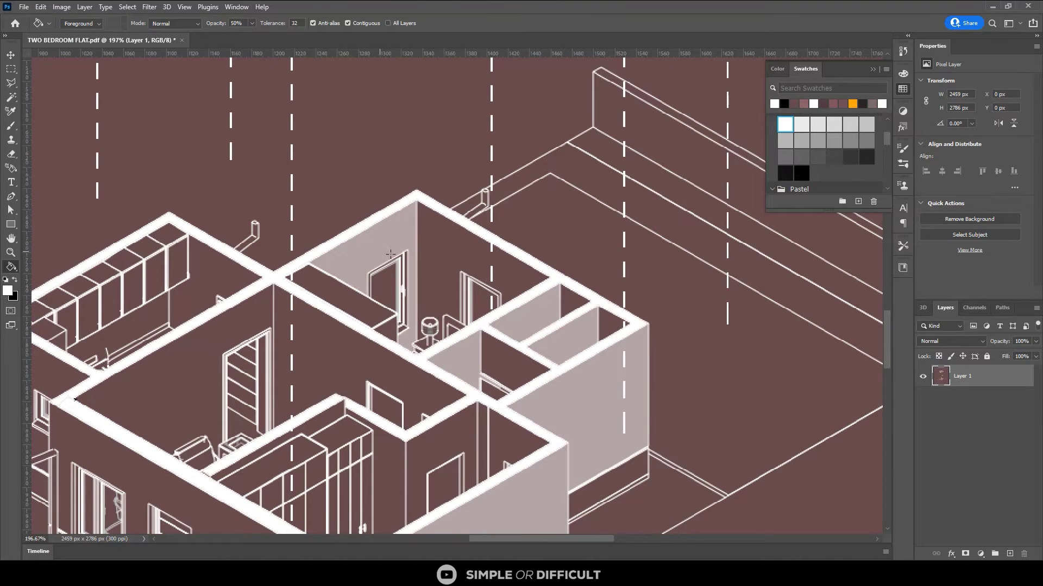
click(246, 324)
scroll(246, 324, up, 1)
scroll(245, 324, down, 2)
scroll(246, 324, up, 2)
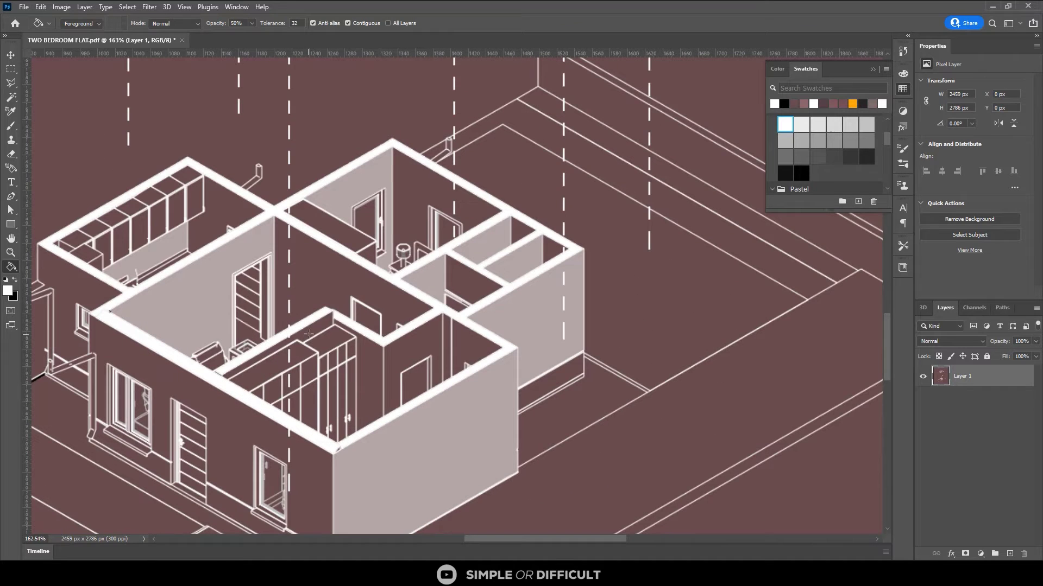
click(399, 348)
scroll(351, 332, down, 3)
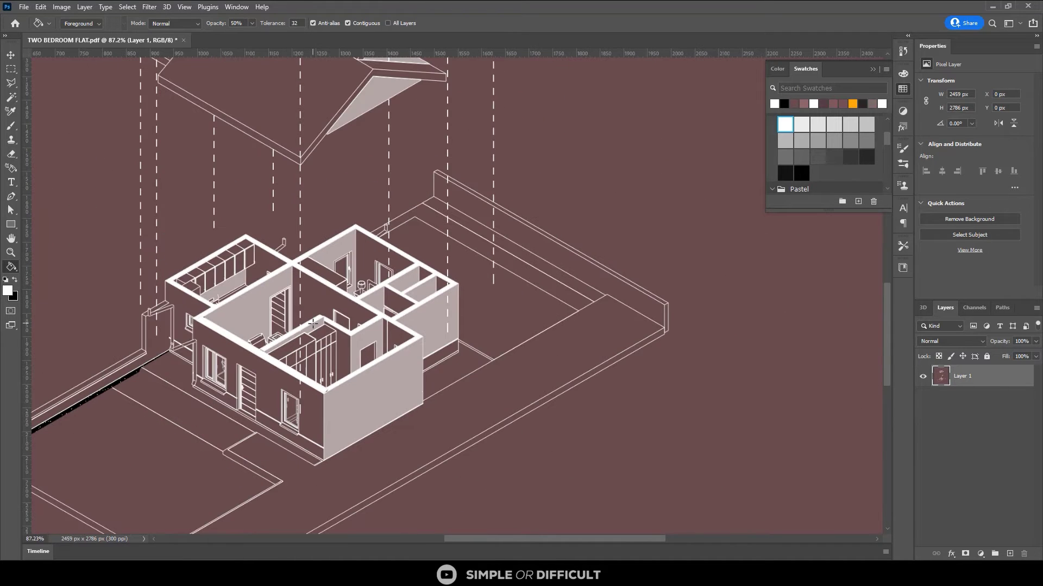
Fill the door panels of the bedroom wardrobes with 50% white.
scroll(313, 325, up, 3)
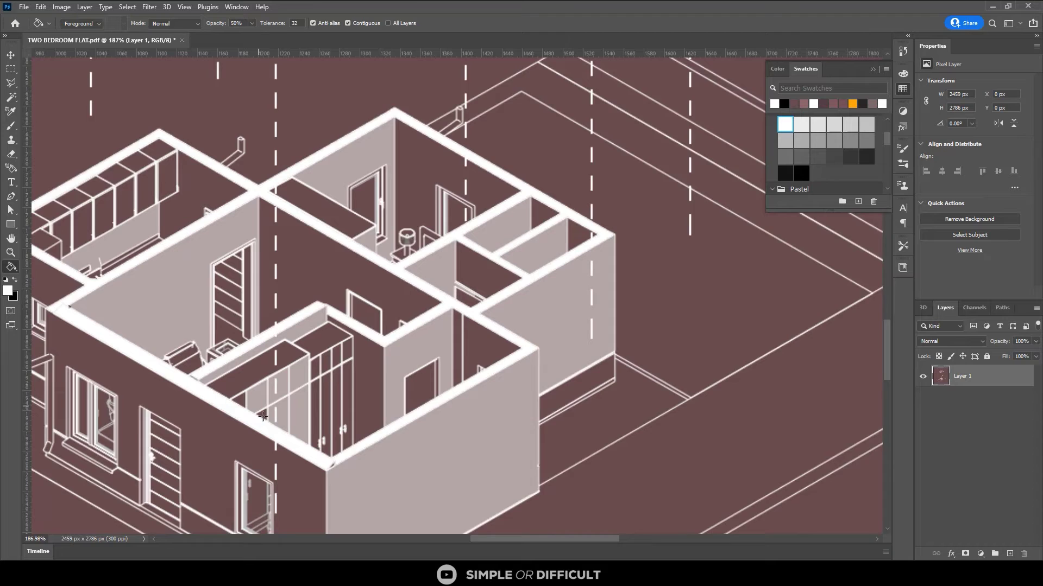
scroll(263, 416, up, 1)
click(331, 353)
click(337, 415)
click(346, 402)
click(368, 334)
click(375, 402)
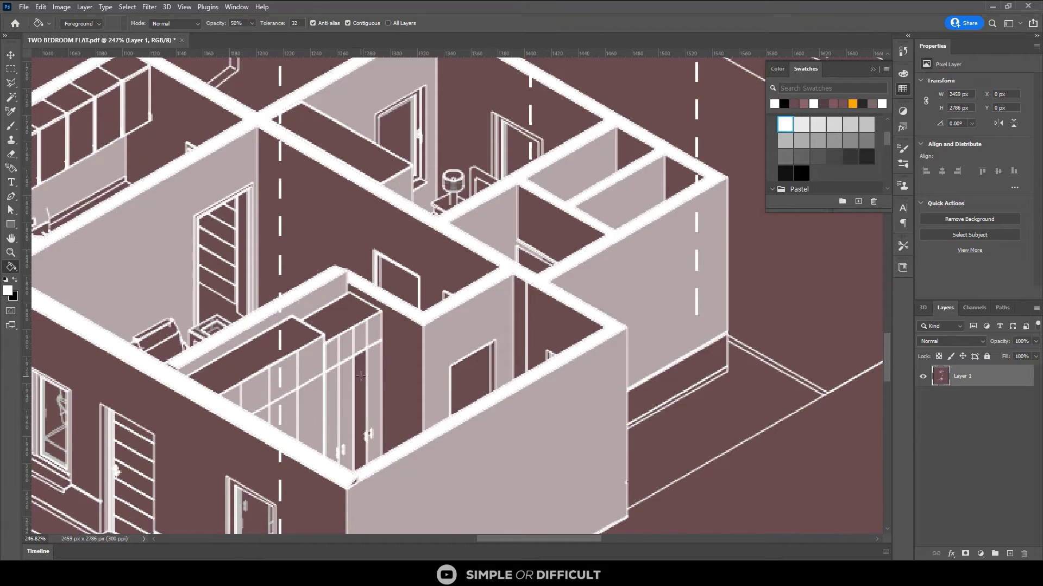
Fill the plot's long outer edge and the side boundary wall leading up to the house with 50% white.
scroll(360, 376, down, 4)
scroll(709, 308, up, 2)
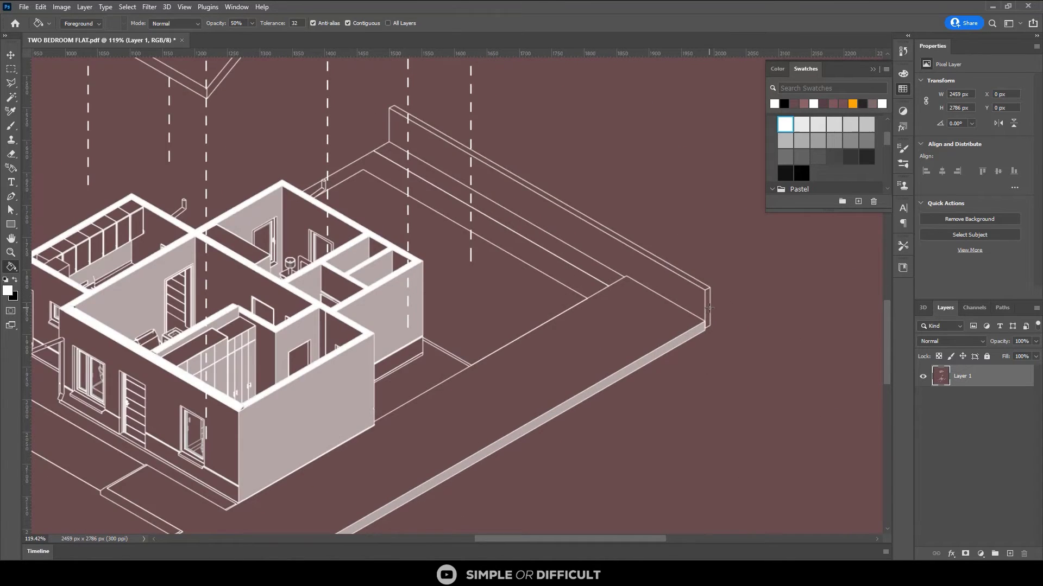
scroll(709, 307, down, 5)
scroll(380, 369, up, 3)
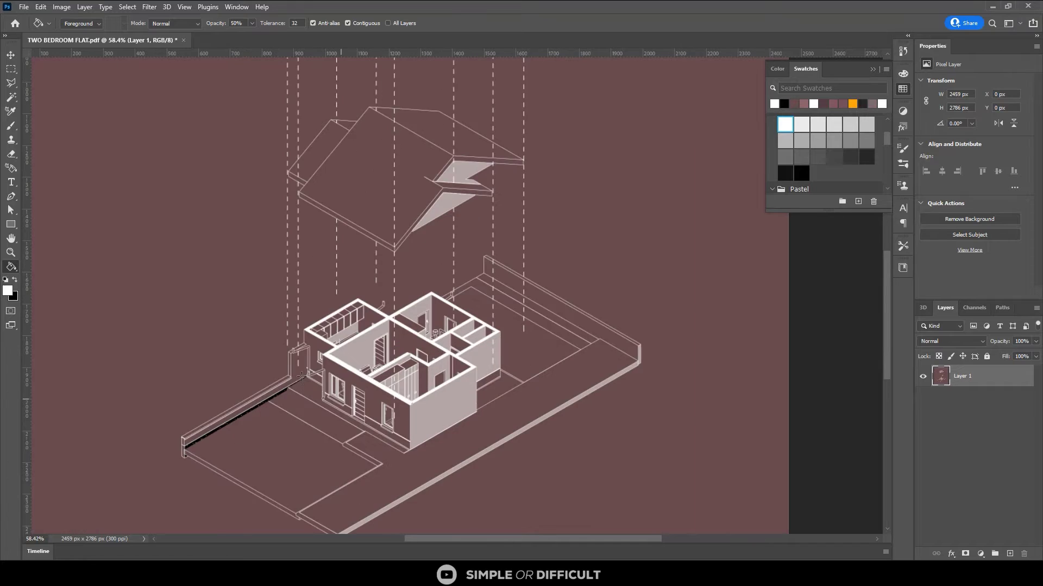
scroll(279, 353, down, 1)
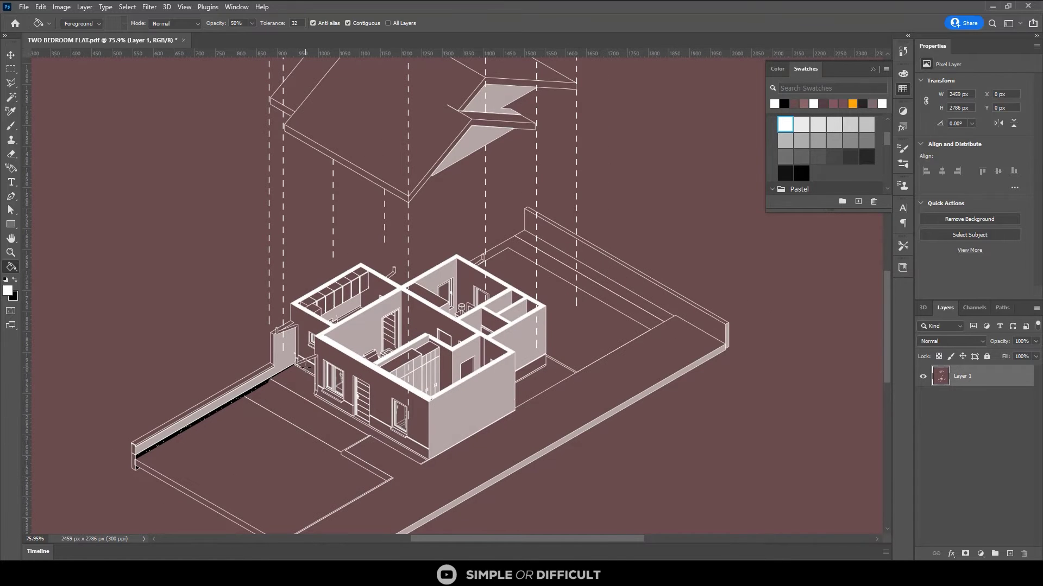
Set the Paint Bucket opacity to 20% and fill the front-facing exterior walls and the interior walls parallel to them with white.
click(238, 23)
text(20)
key(Return)
scroll(477, 277, up, 4)
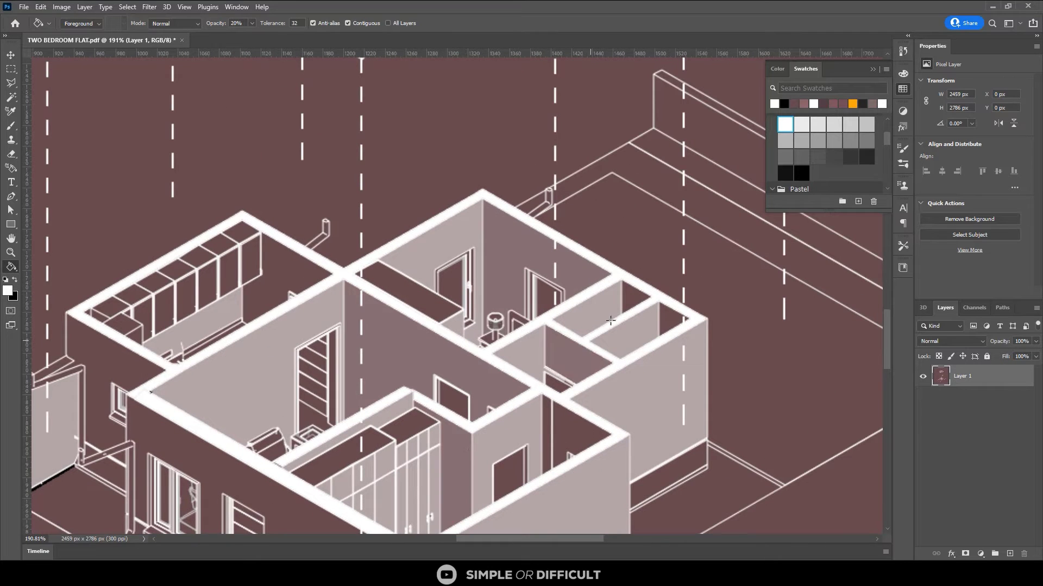
scroll(419, 447, down, 2)
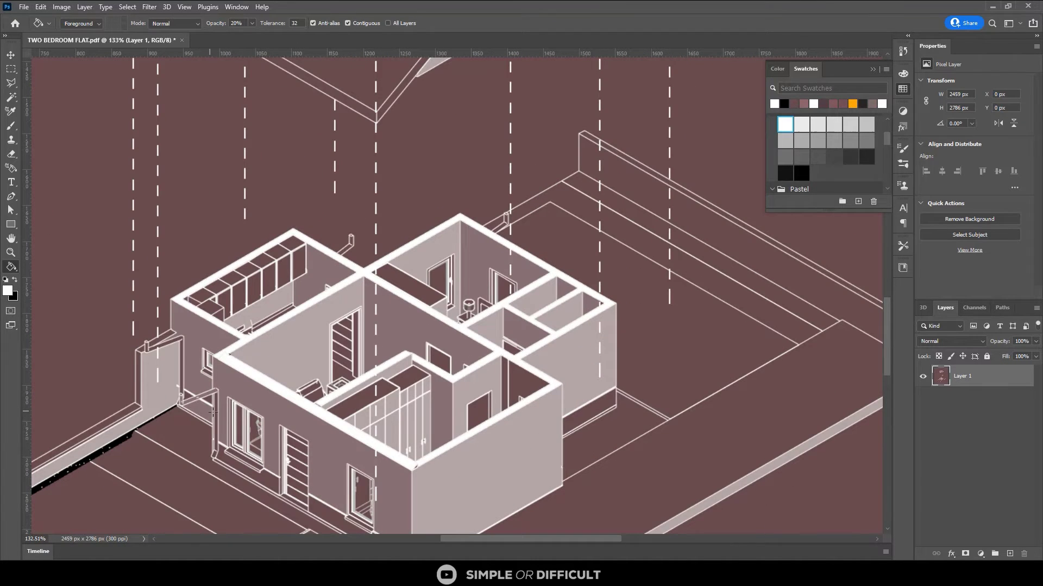
scroll(405, 354, down, 2)
scroll(405, 354, down, 3)
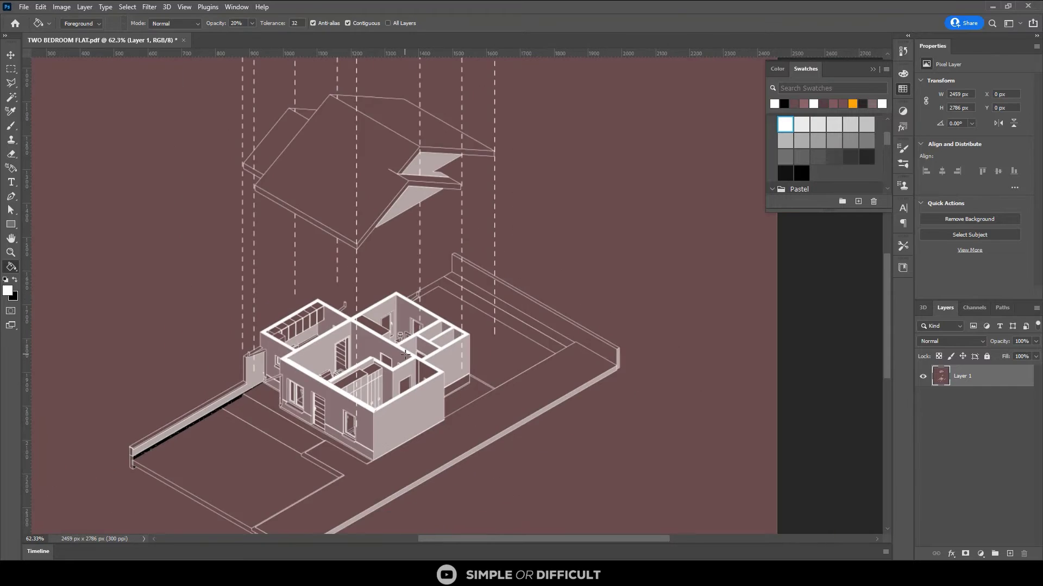
scroll(315, 386, up, 2)
scroll(315, 386, up, 1)
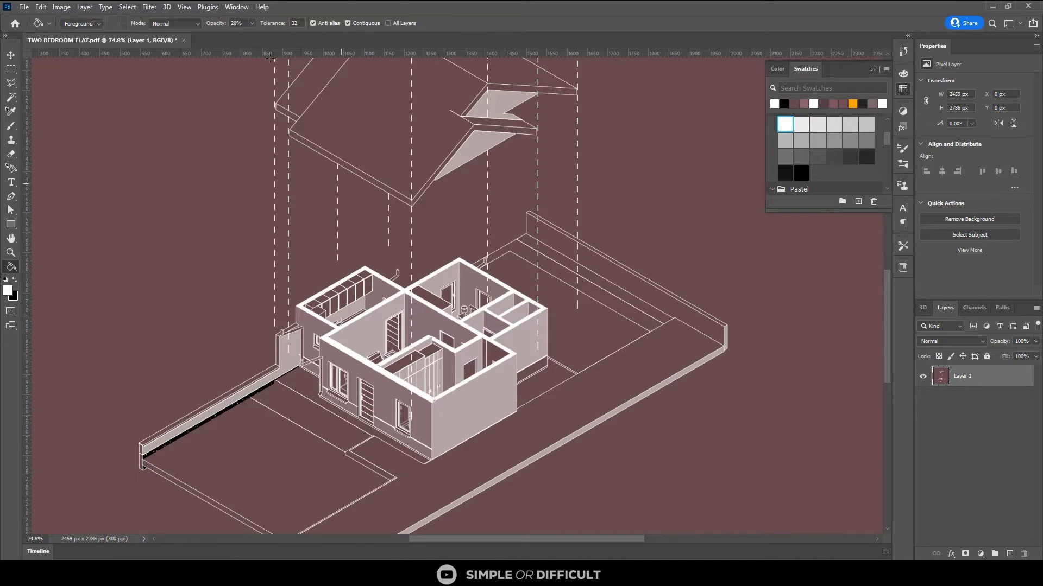
Try filling the glass of the front facade window with white at 5% opacity.
click(235, 24)
text(5)
scroll(341, 379, up, 2)
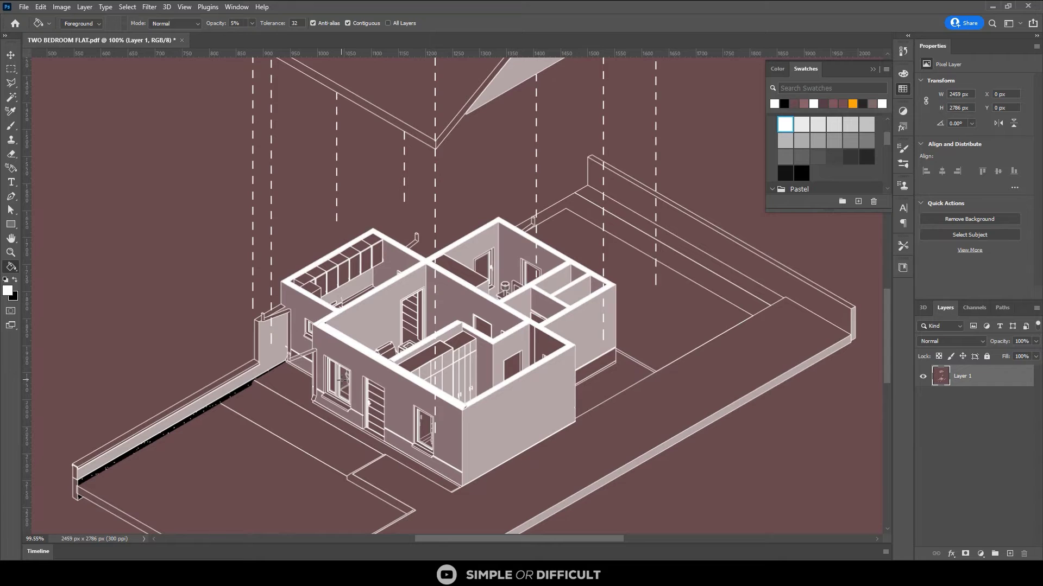
scroll(343, 380, up, 5)
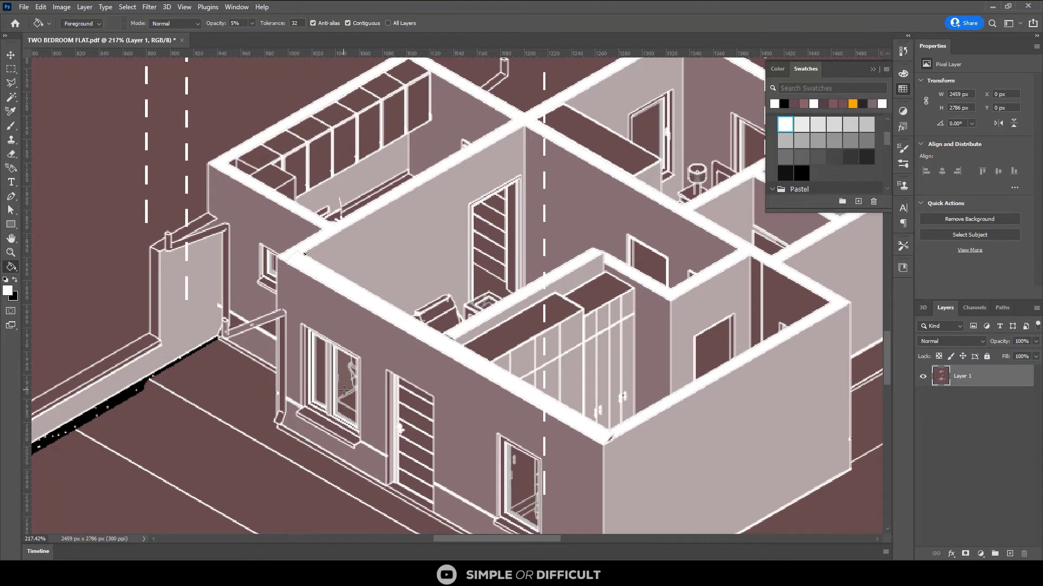
scroll(351, 405, up, 2)
scroll(352, 405, up, 1)
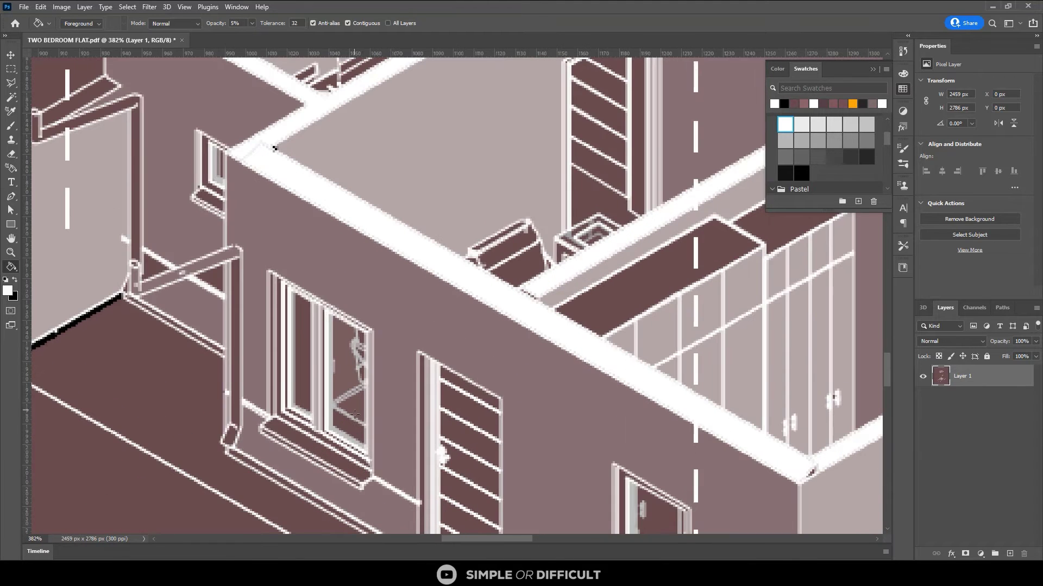
click(301, 360)
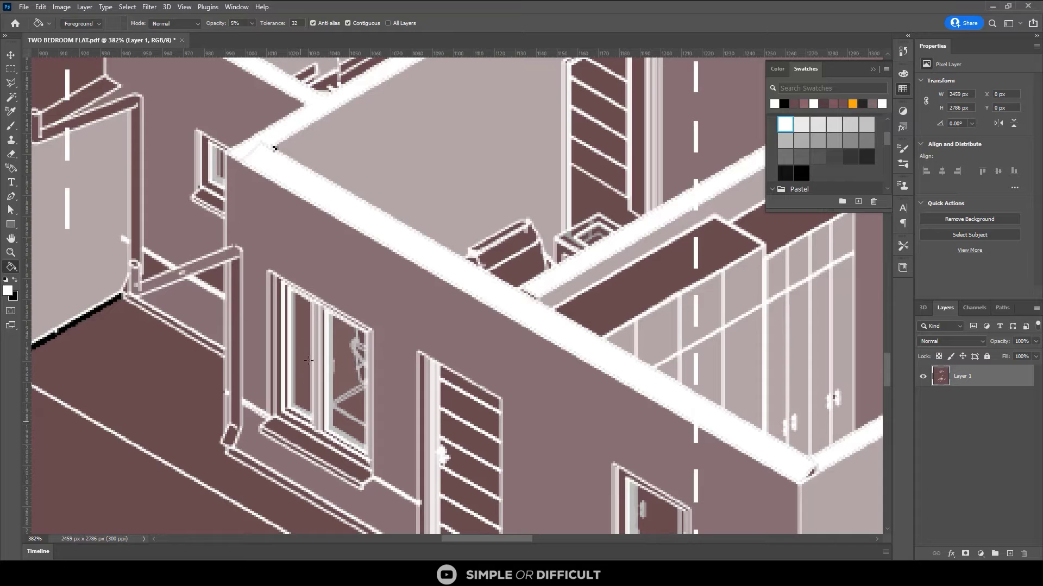
Set the Paint Bucket opacity to 10% and fill the glass panes of the front facade window with white.
click(208, 20)
text(10)
key(Return)
click(308, 341)
click(341, 358)
click(350, 415)
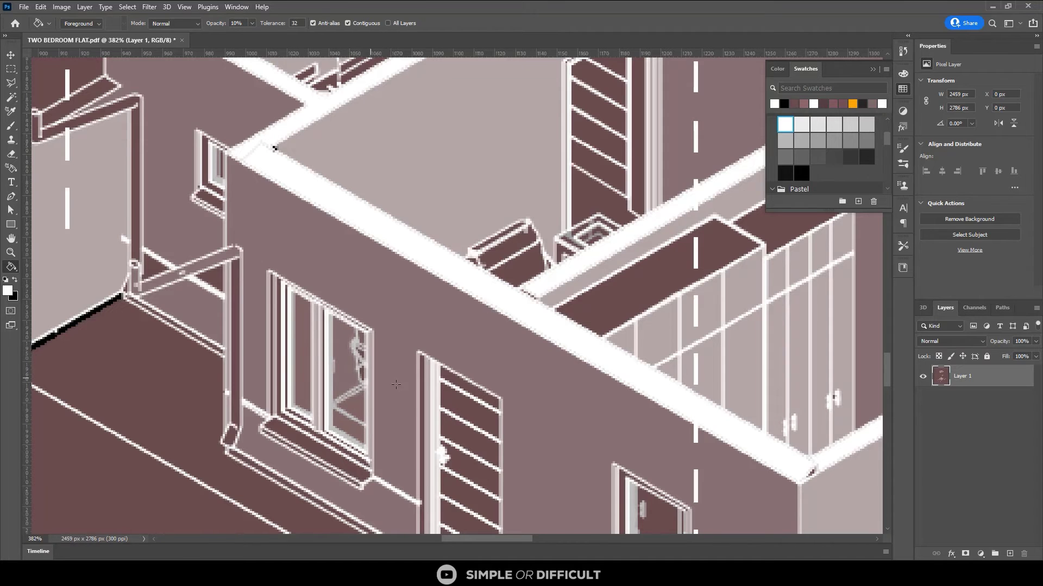
scroll(410, 380, down, 3)
scroll(335, 288, down, 2)
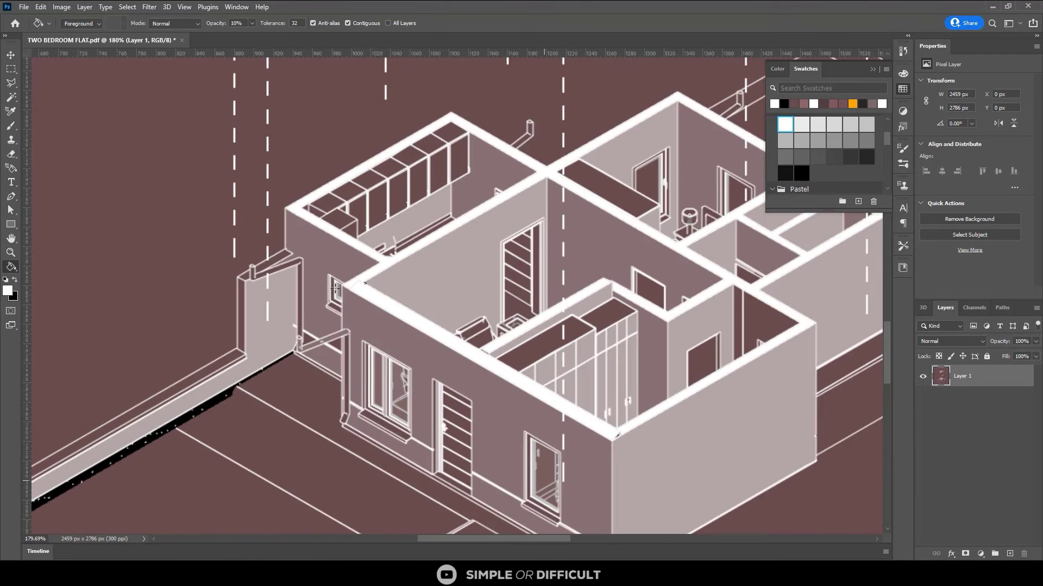
Fill the door and window openings in the interior walls with 10% white.
click(647, 182)
click(740, 193)
scroll(500, 326, down, 2)
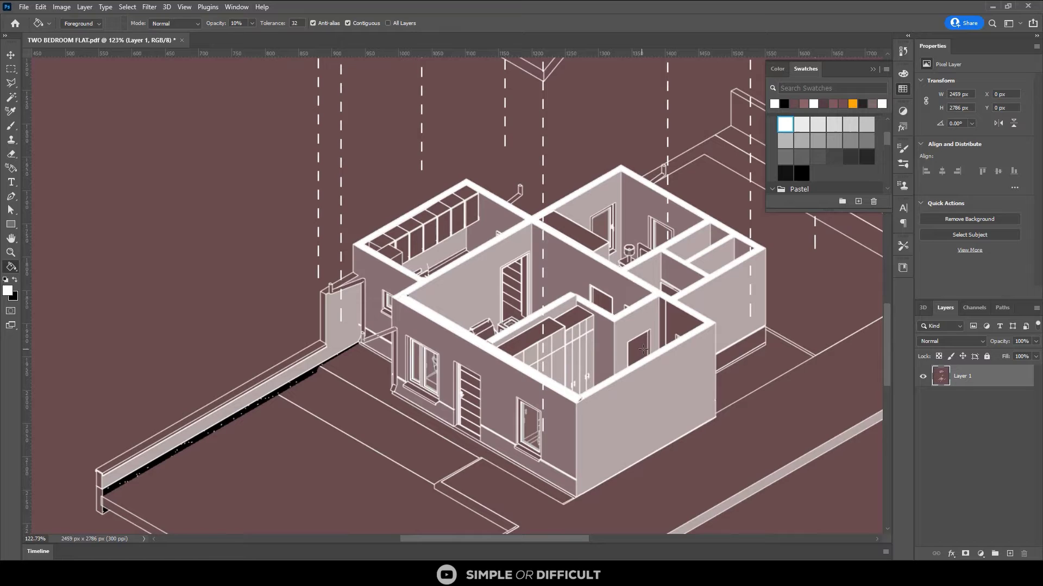
click(638, 347)
scroll(598, 300, up, 2)
click(598, 300)
Try filling the kitchen's overhead cabinet fronts with white at 10% opacity.
click(400, 218)
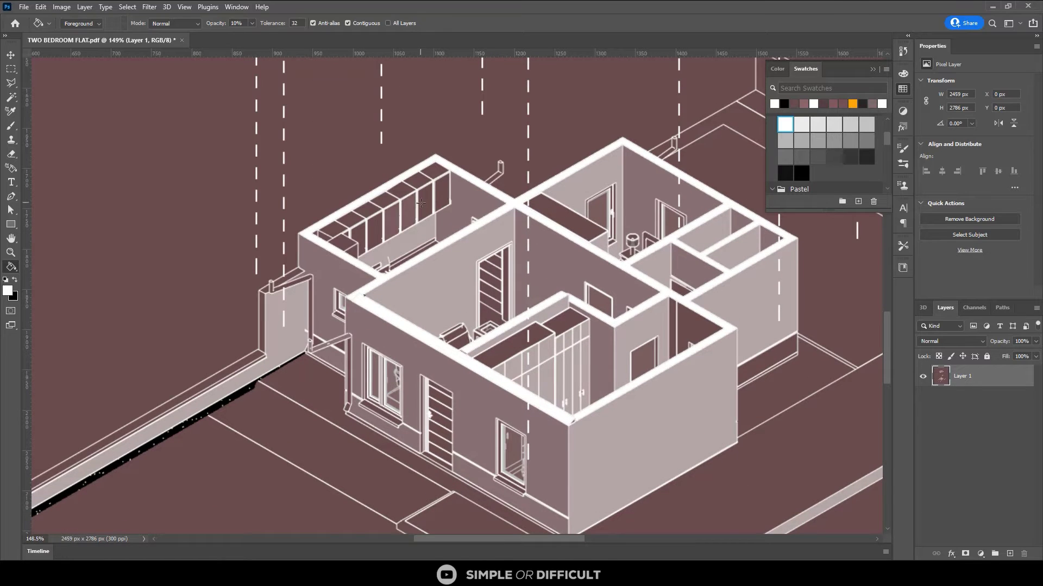
click(417, 198)
click(372, 233)
scroll(363, 239, up, 2)
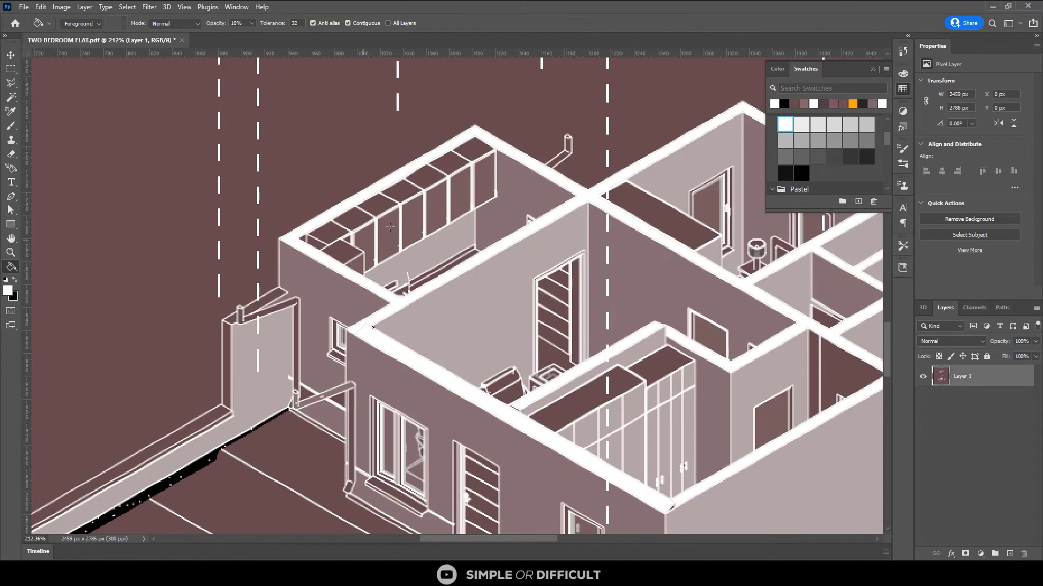
scroll(348, 261, down, 1)
Set the Paint Bucket opacity to 50% and fill the fronts of the kitchen cabinets with white.
click(245, 23)
text(50)
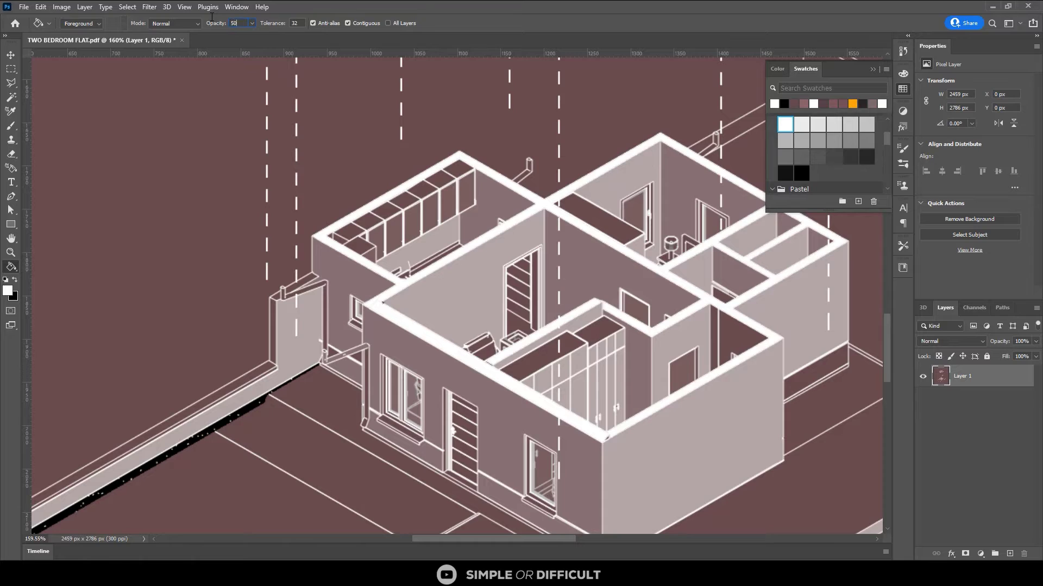
click(463, 184)
click(445, 204)
click(430, 213)
click(411, 223)
click(394, 234)
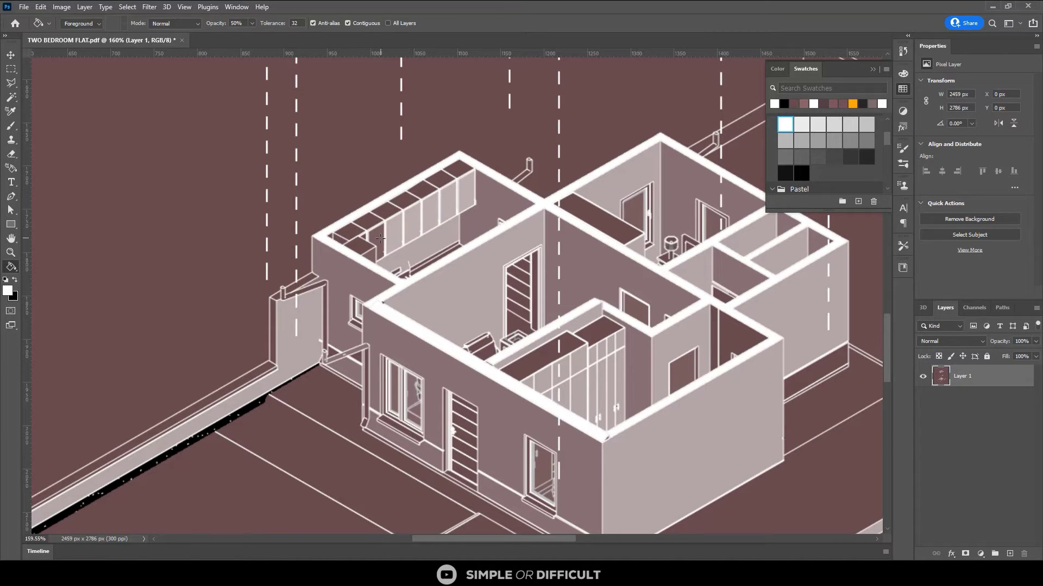
click(378, 245)
click(369, 259)
scroll(456, 236, down, 1)
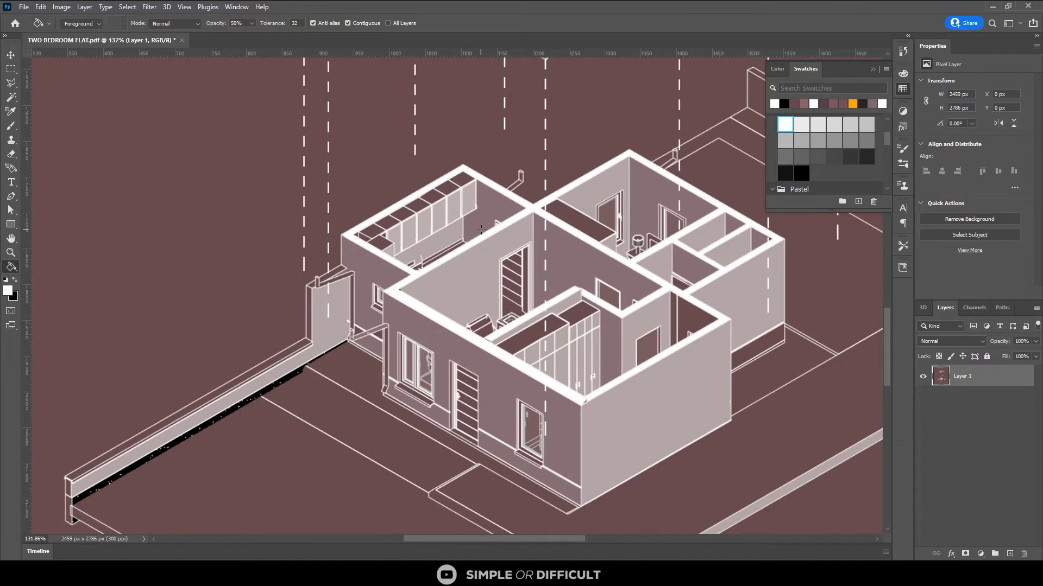
scroll(479, 232, down, 1)
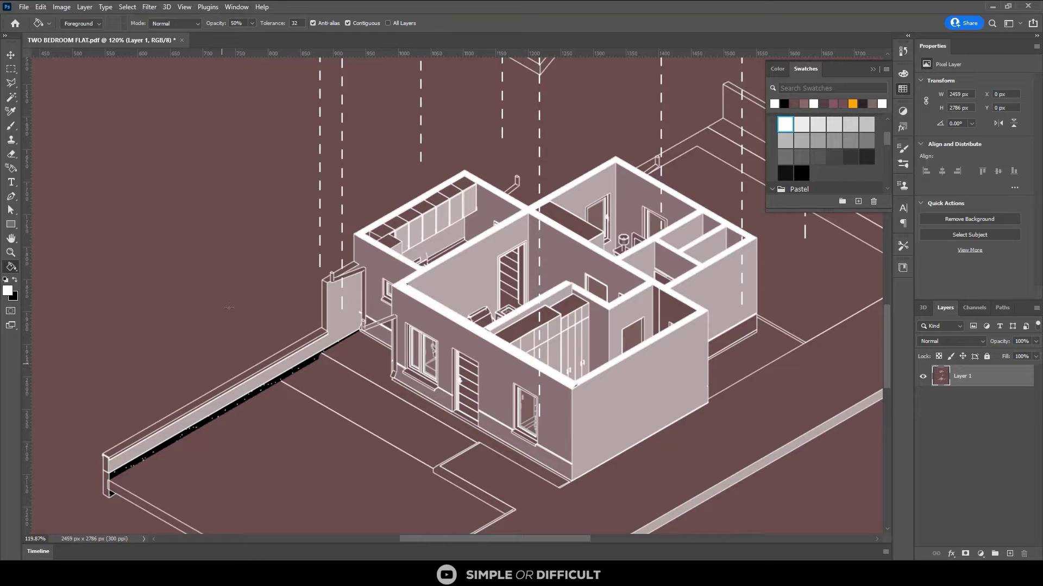
Set the Paint Bucket opacity to 20% and fill the front and rear yard surfaces with white.
click(233, 23)
text(20)
key(Return)
click(319, 453)
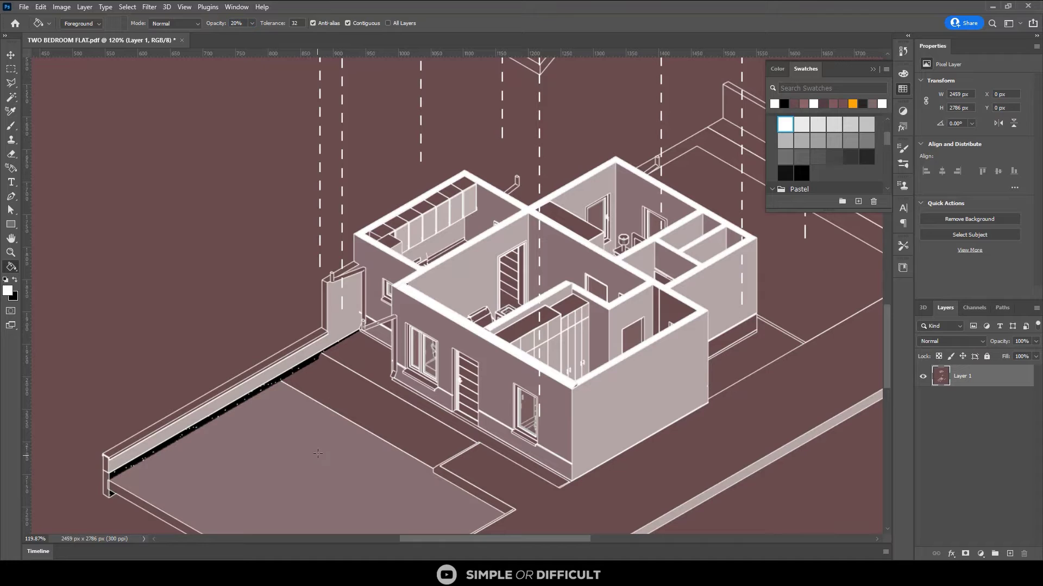
scroll(349, 355, down, 2)
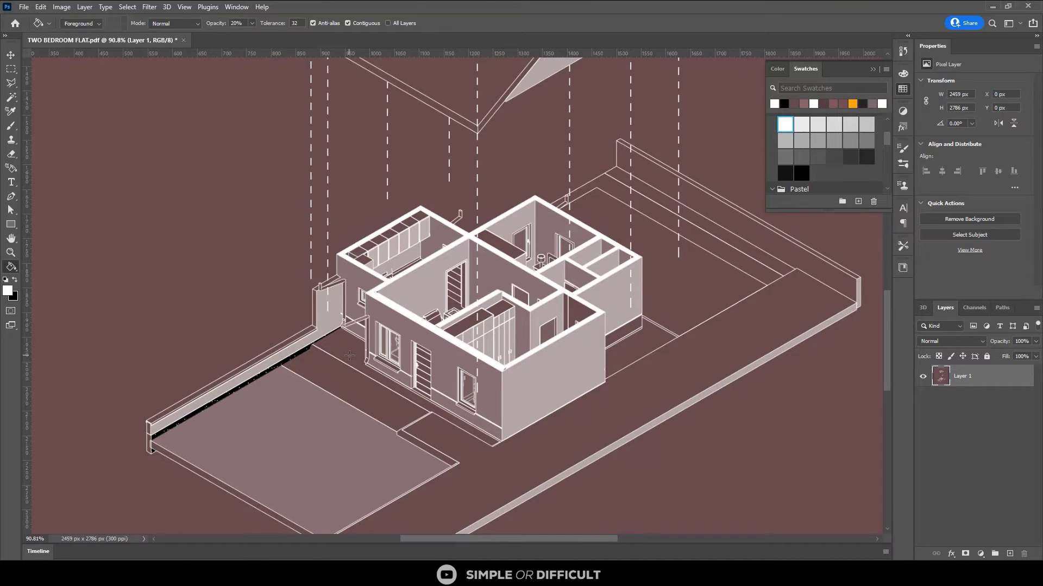
click(708, 262)
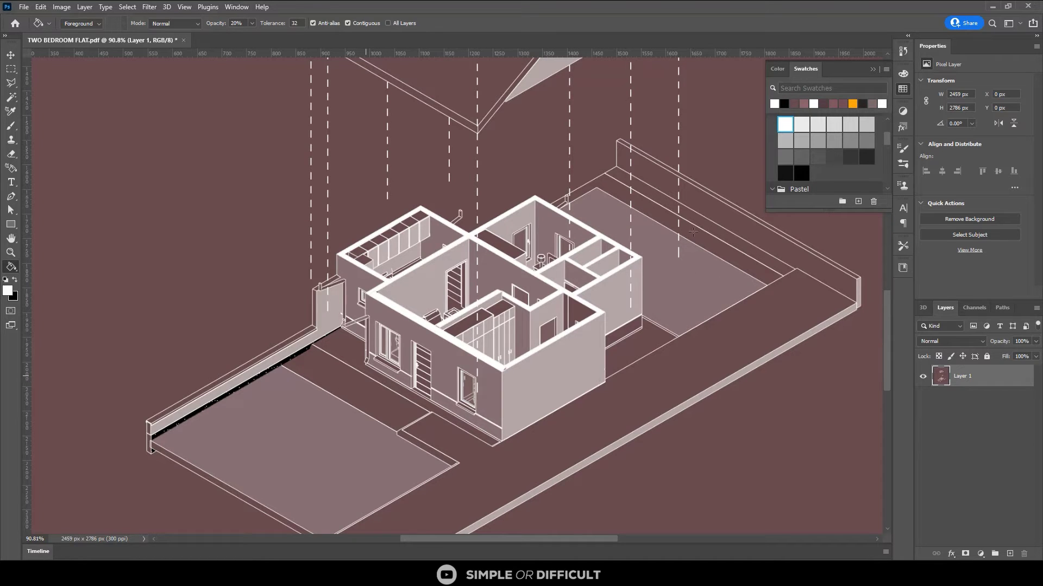
Try filling the narrow strip beyond the rear yard with 20% white and the path beside it with 10% white.
click(714, 232)
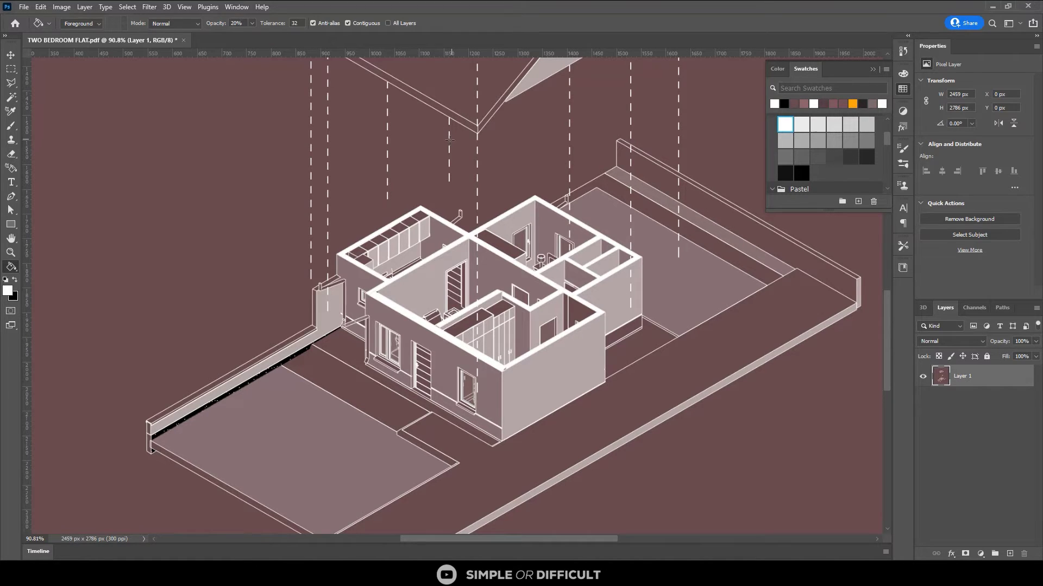
click(238, 22)
text(10)
key(Return)
click(696, 234)
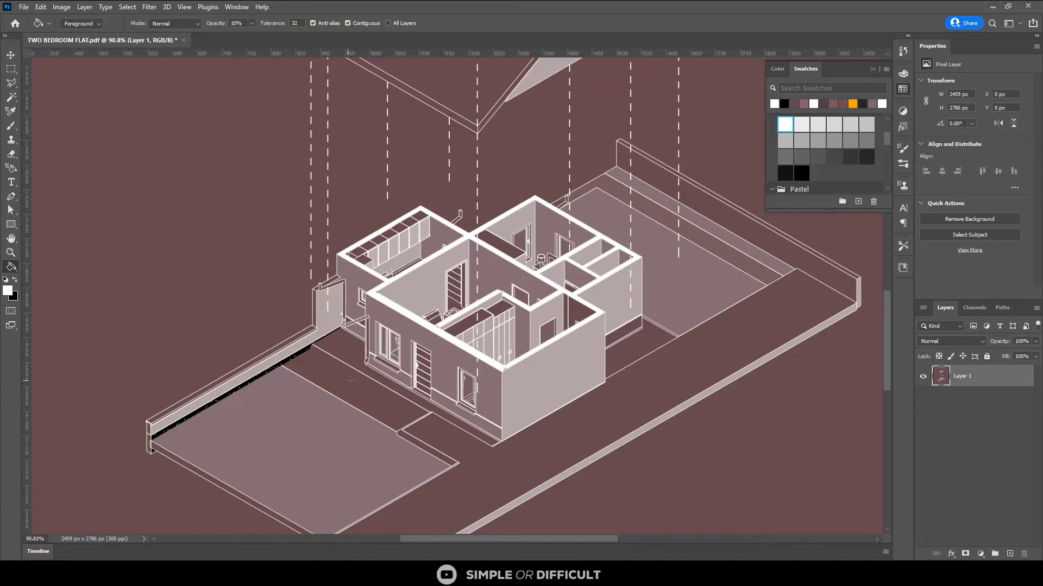
Try 5% white on the path behind the rear yard, and undo the path and strip fills.
click(243, 24)
text(5)
click(657, 211)
click(665, 216)
key(ctrl+z)
key(ctrl+z)
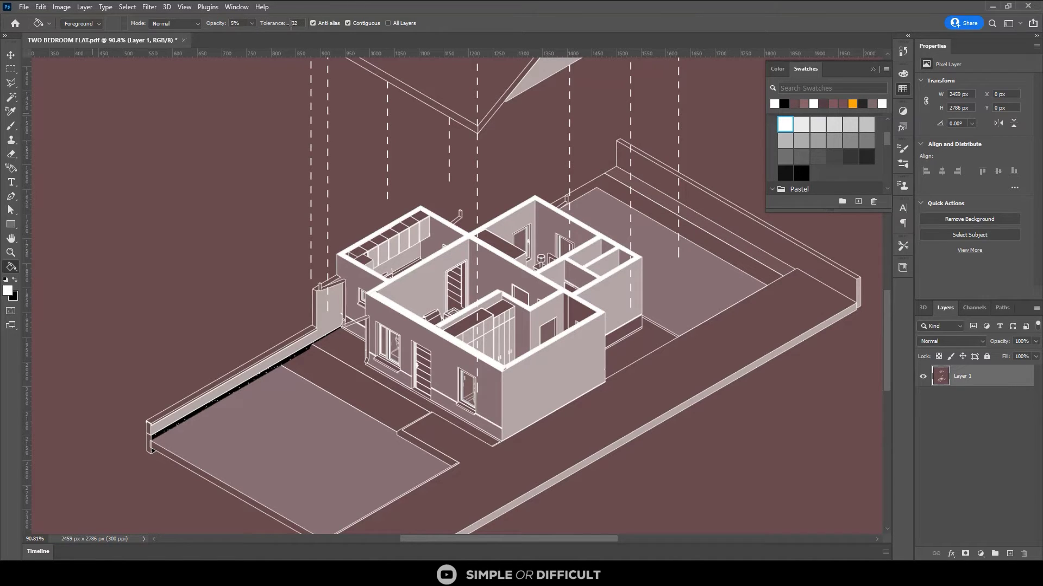
Set the Paint Bucket opacity to 20% and fill the inner face of the rear boundary wall with white.
click(239, 23)
text(20)
click(726, 218)
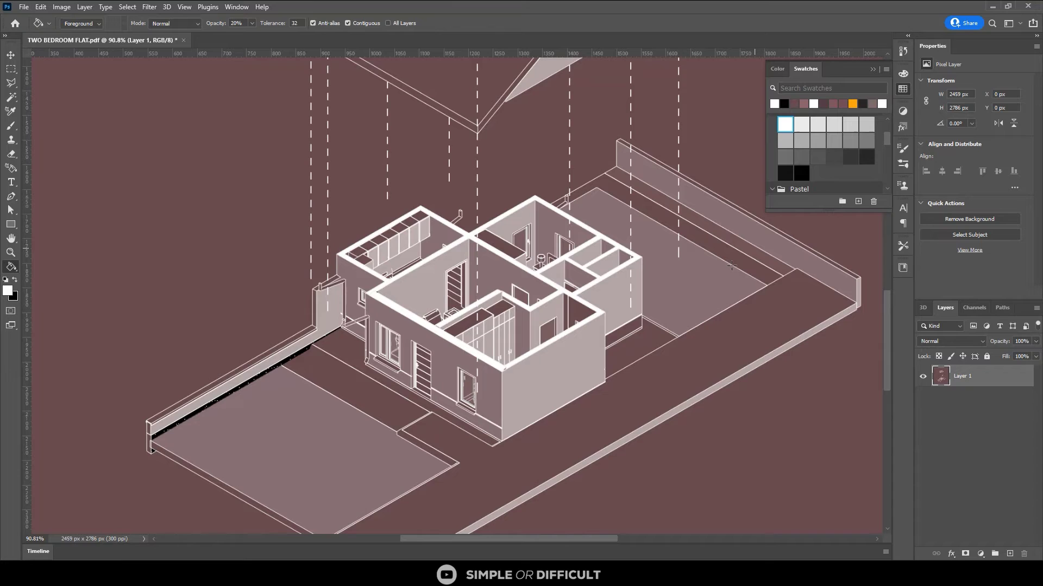
scroll(705, 272, down, 2)
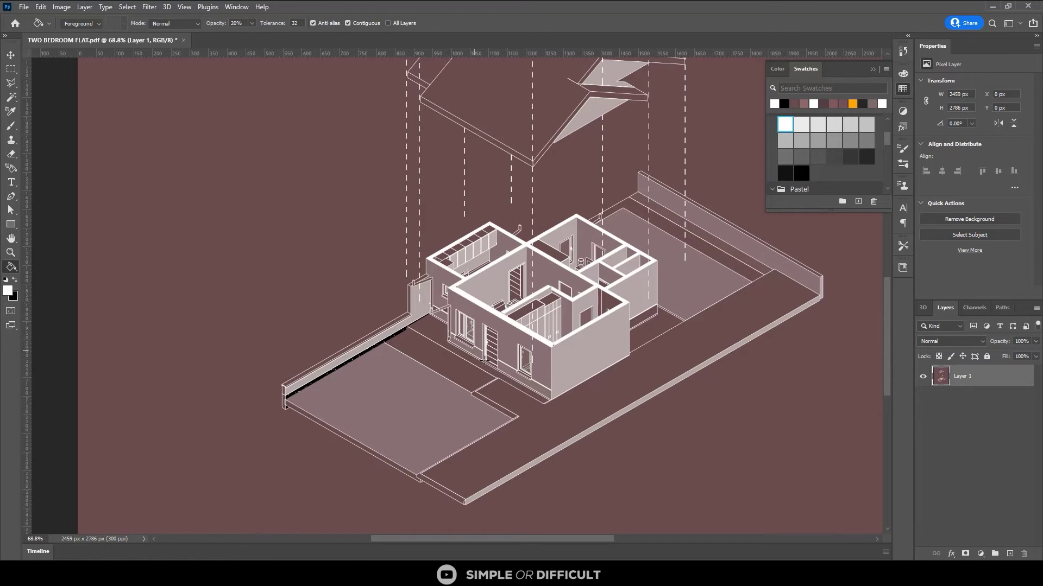
Fill the three plain slopes of the middle roof with white at 20% opacity.
scroll(500, 375, down, 1)
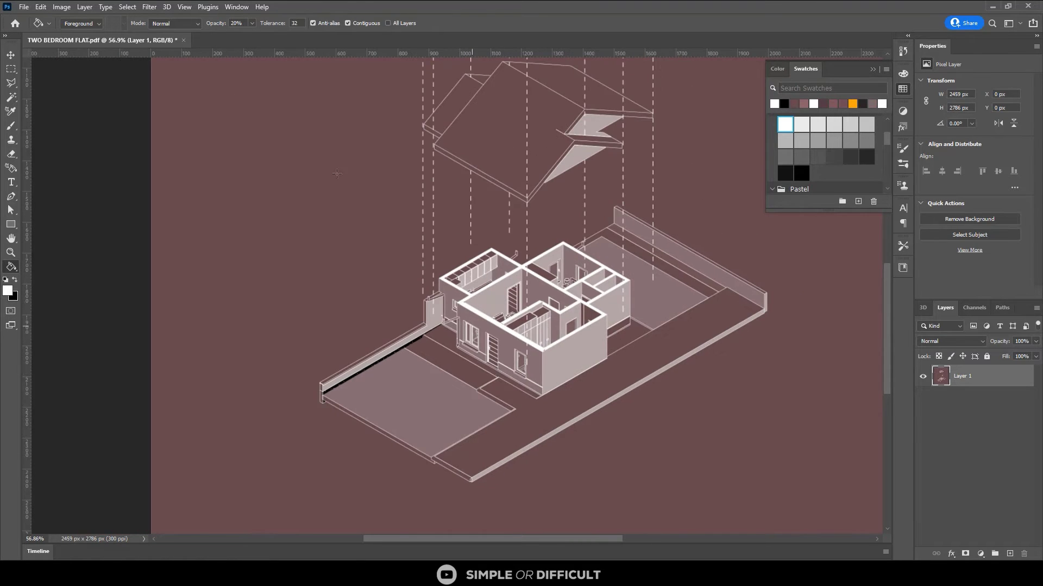
click(496, 117)
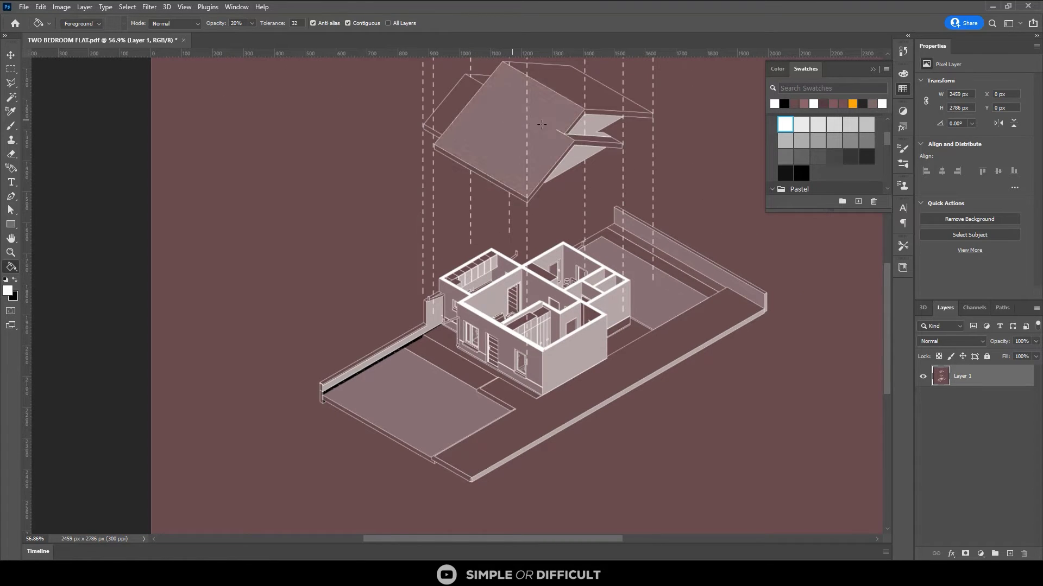
click(577, 97)
scroll(480, 162, up, 2)
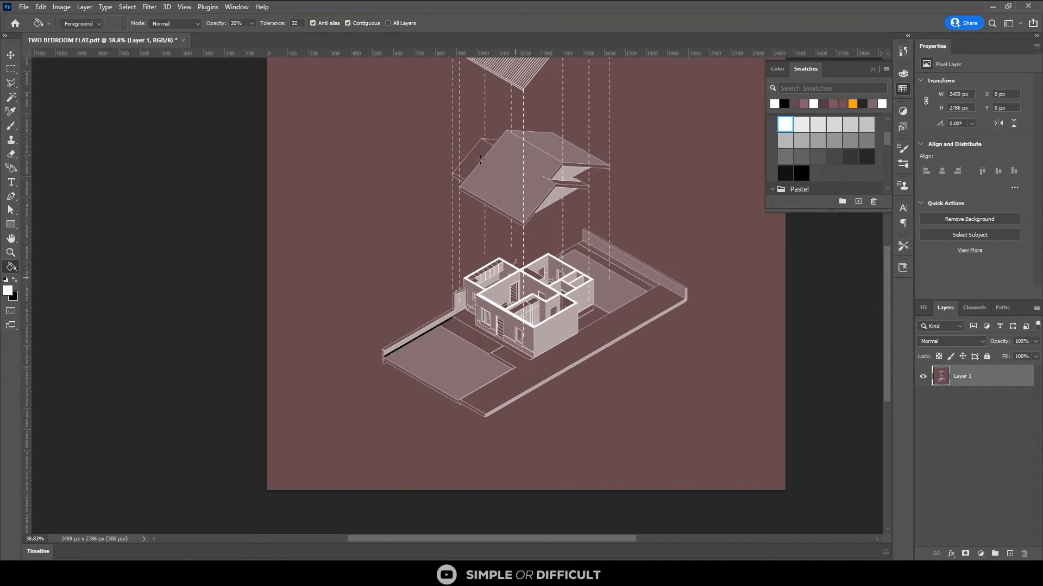
click(479, 157)
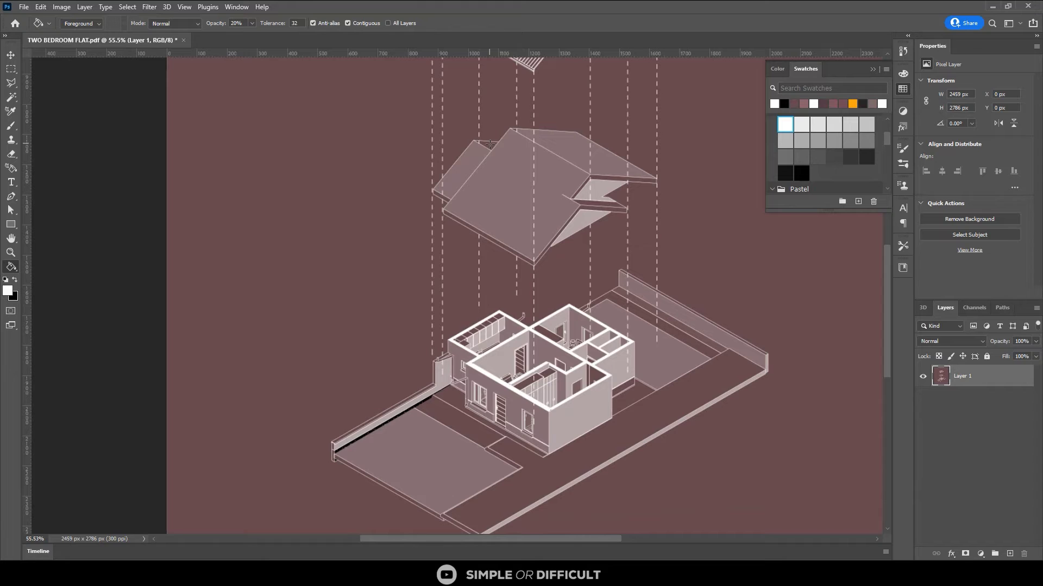
Set the Paint Bucket opacity to 10% and fill the fascia edges of the middle roof with white.
scroll(591, 201, up, 3)
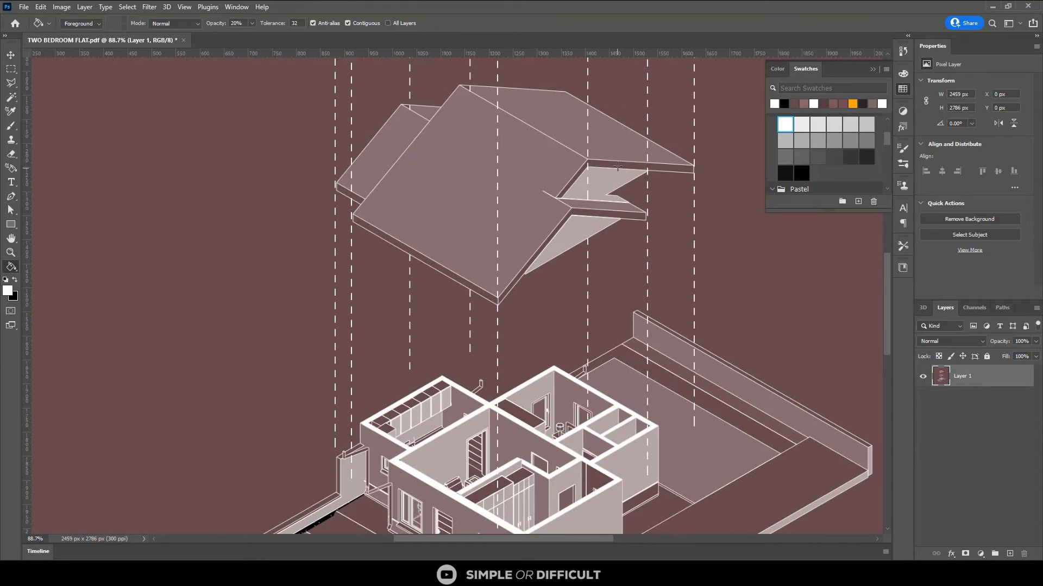
scroll(308, 196, down, 1)
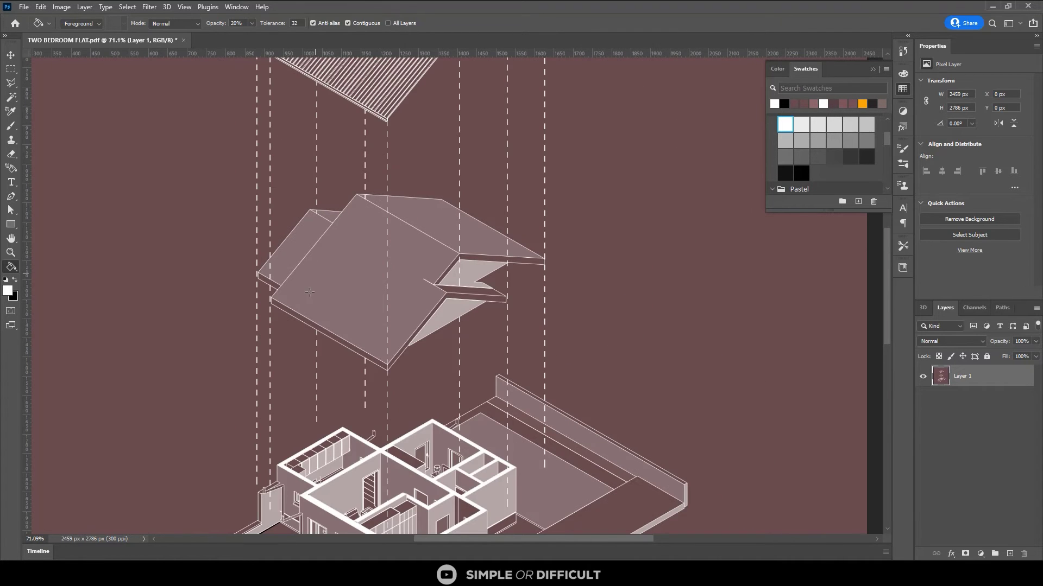
click(237, 22)
text(10)
click(267, 281)
click(309, 320)
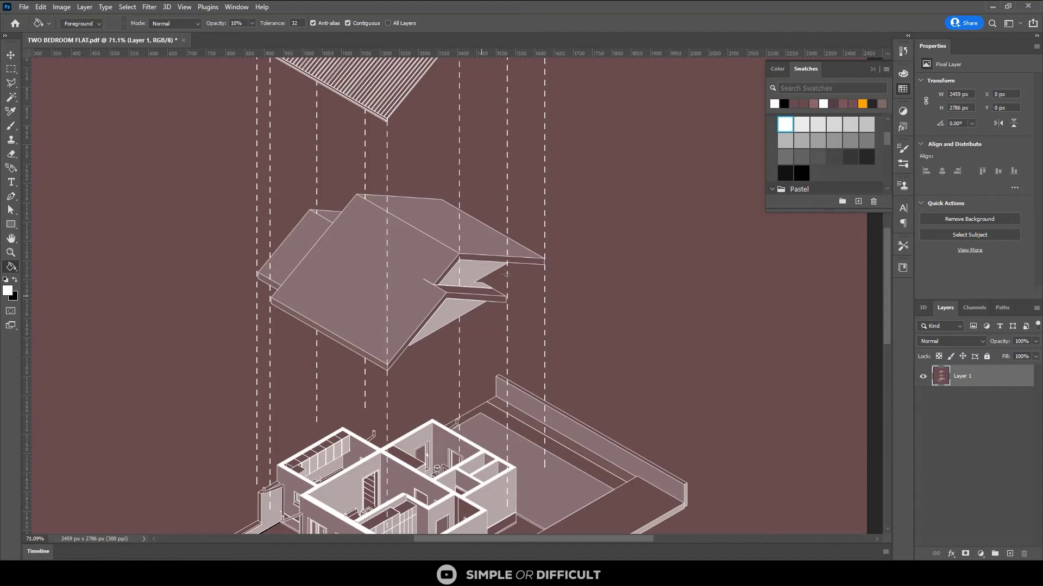
click(484, 262)
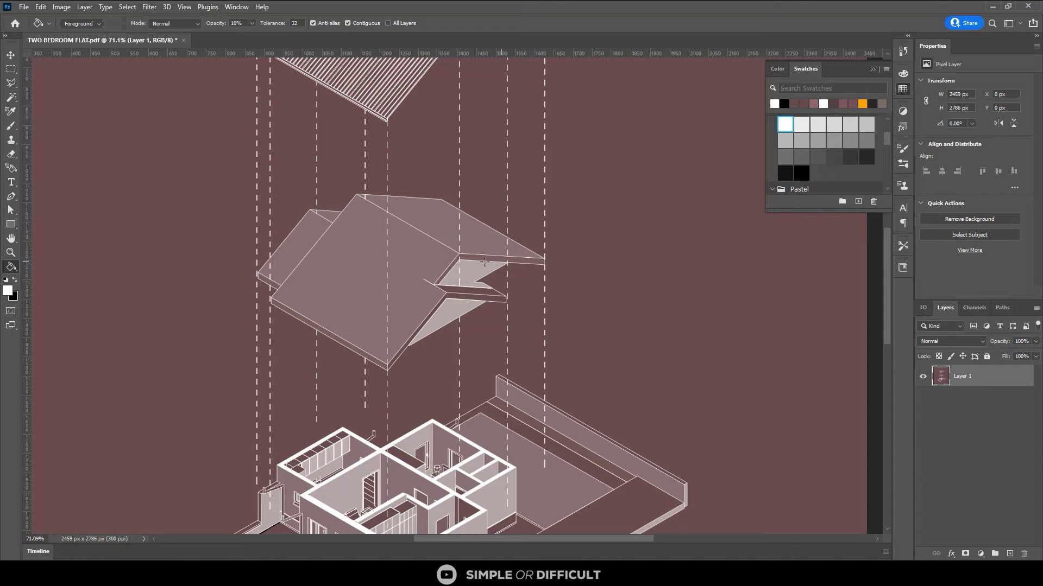
click(470, 297)
Set the foreground colour to #553f41 and the Paint Bucket opacity to 50%, and fill the driveway beside the house.
scroll(530, 278, down, 2)
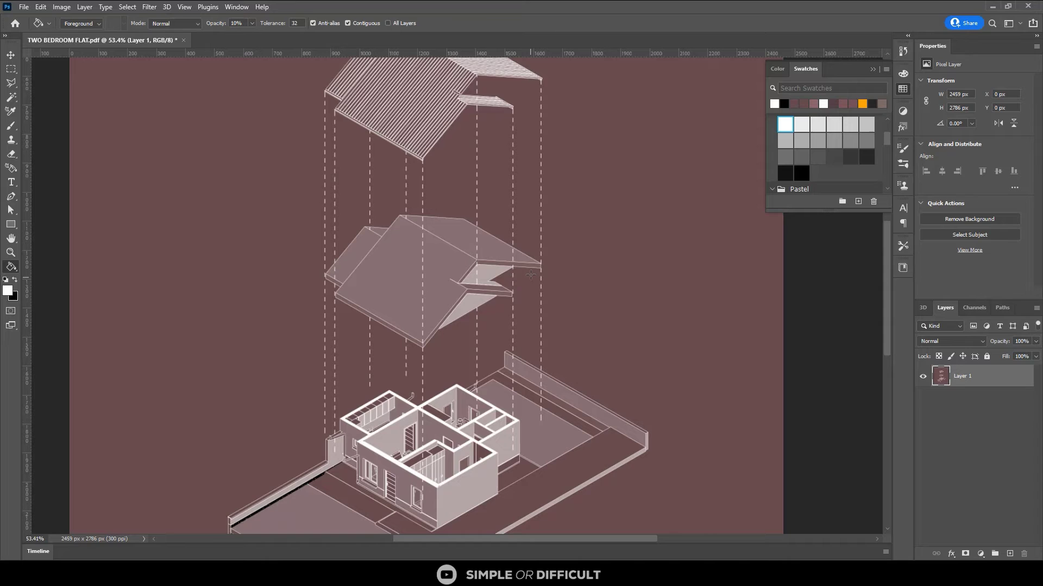
scroll(443, 236, down, 1)
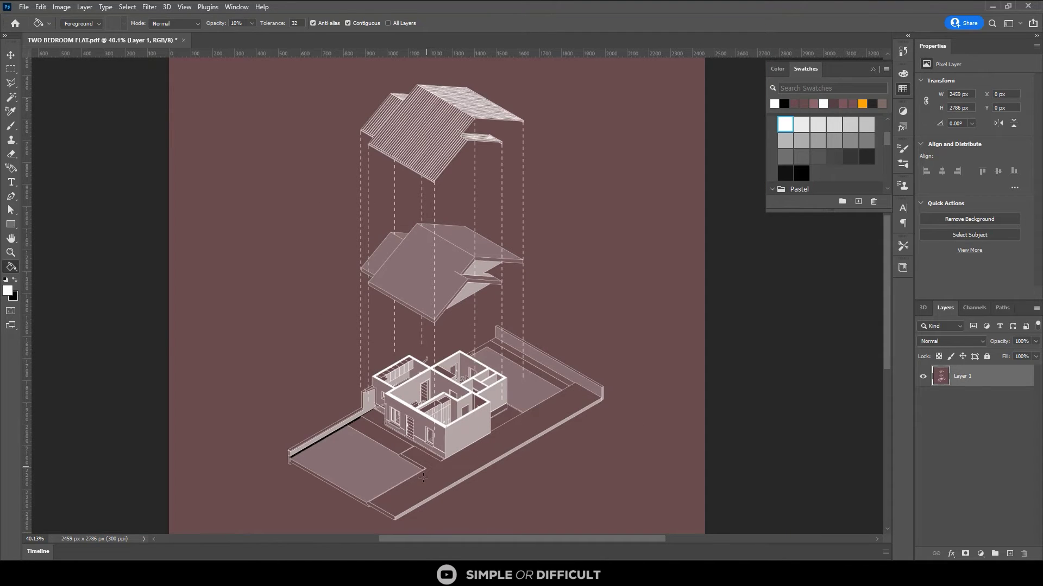
scroll(411, 486, up, 1)
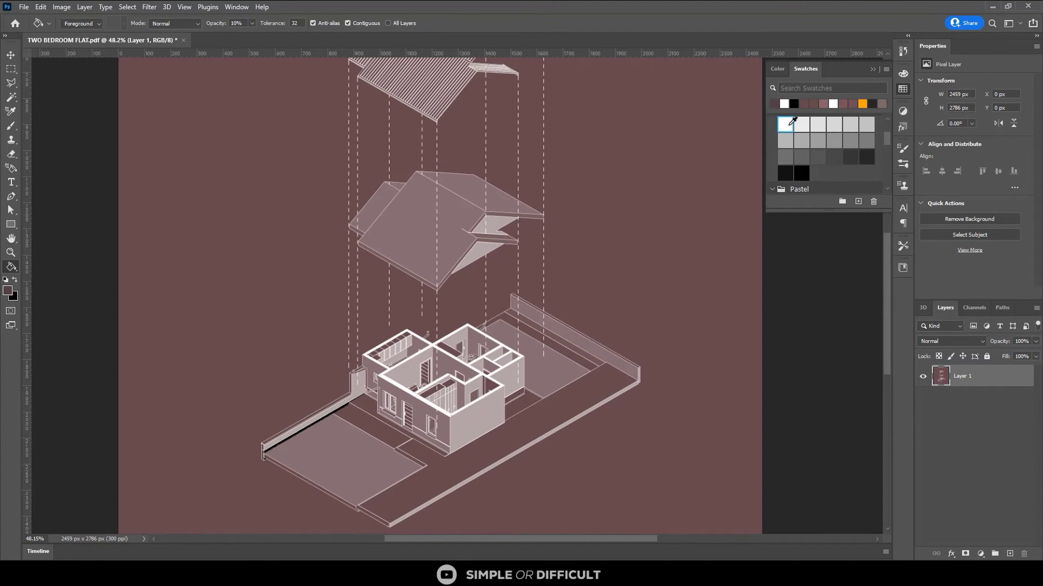
click(8, 290)
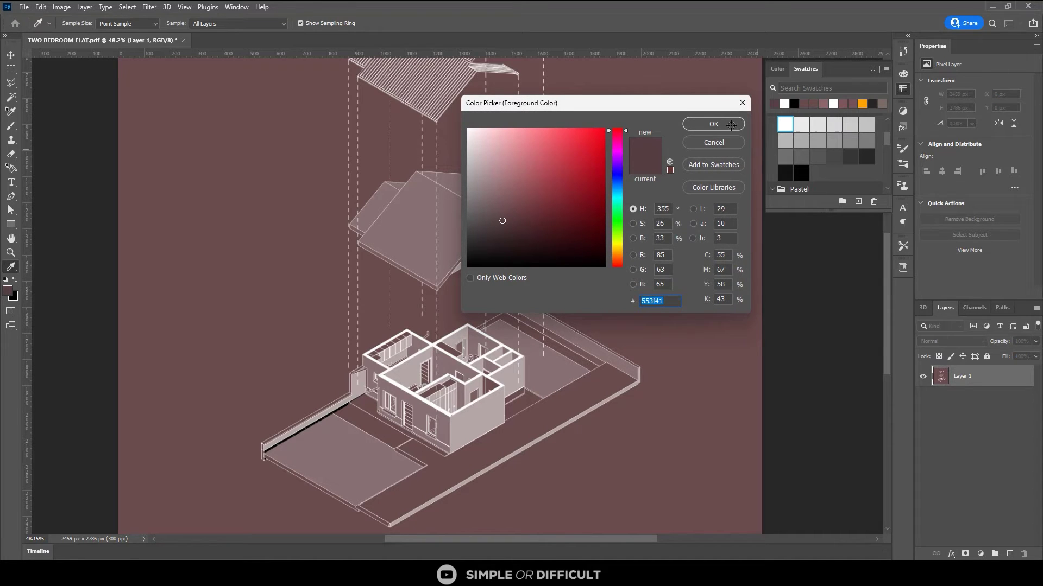
click(713, 124)
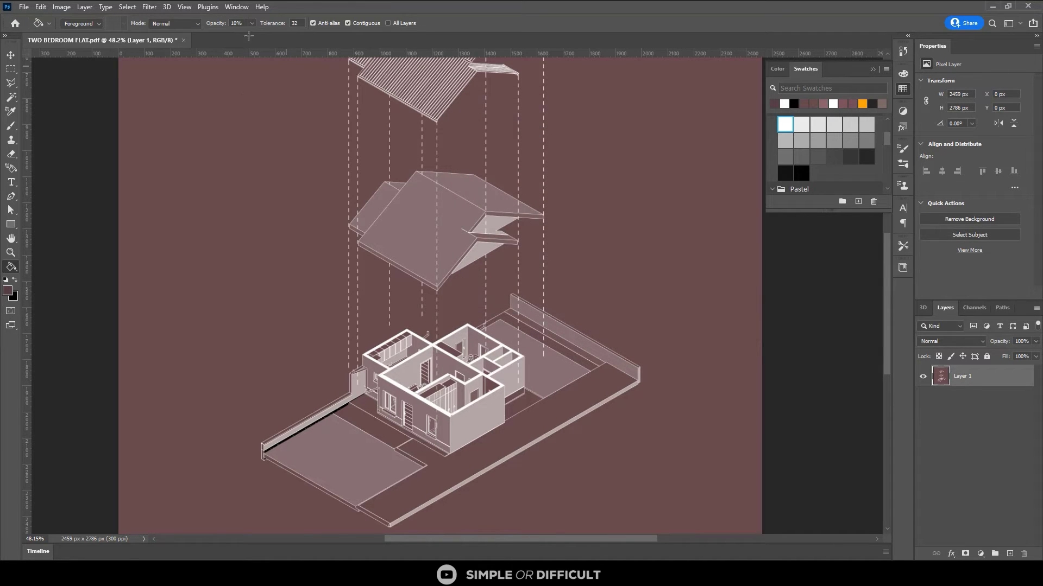
click(237, 24)
text(50)
key(Return)
scroll(434, 473, up, 3)
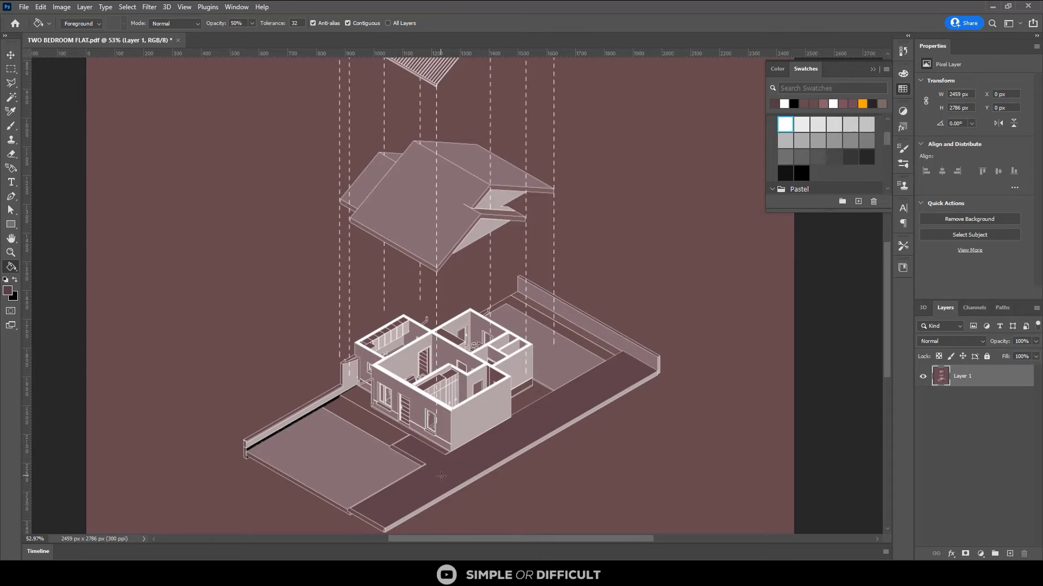
Set the Paint Bucket opacity to 70% and fill the driveway and the narrow apron around the house with the dark colour.
click(238, 24)
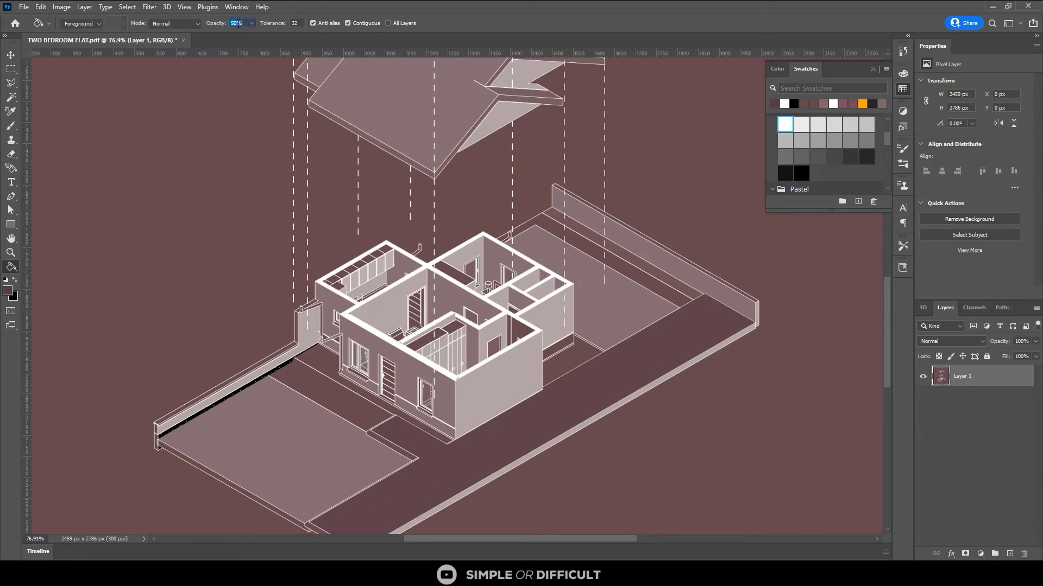
text(70)
key(Return)
click(478, 461)
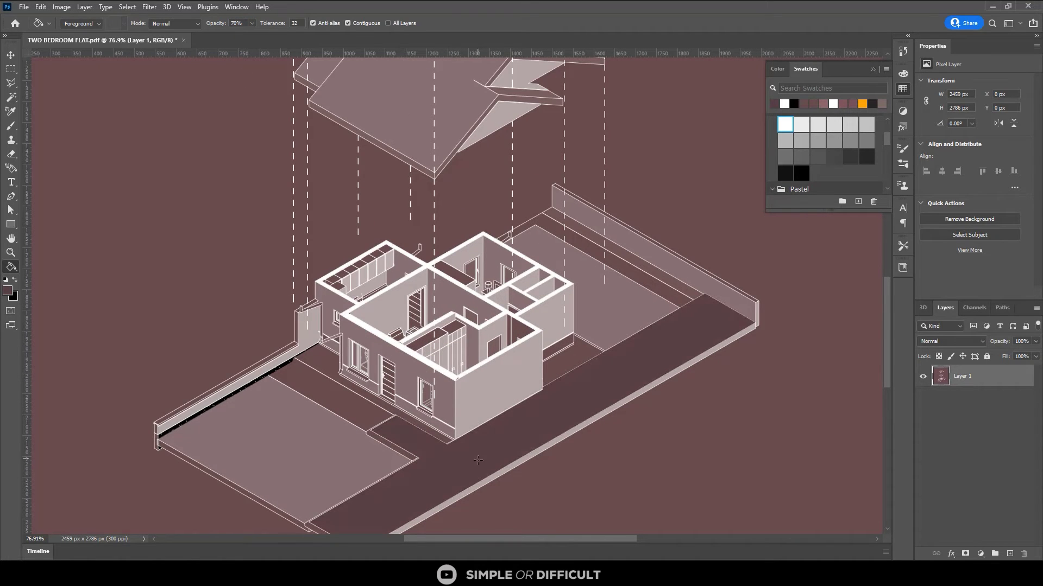
click(568, 360)
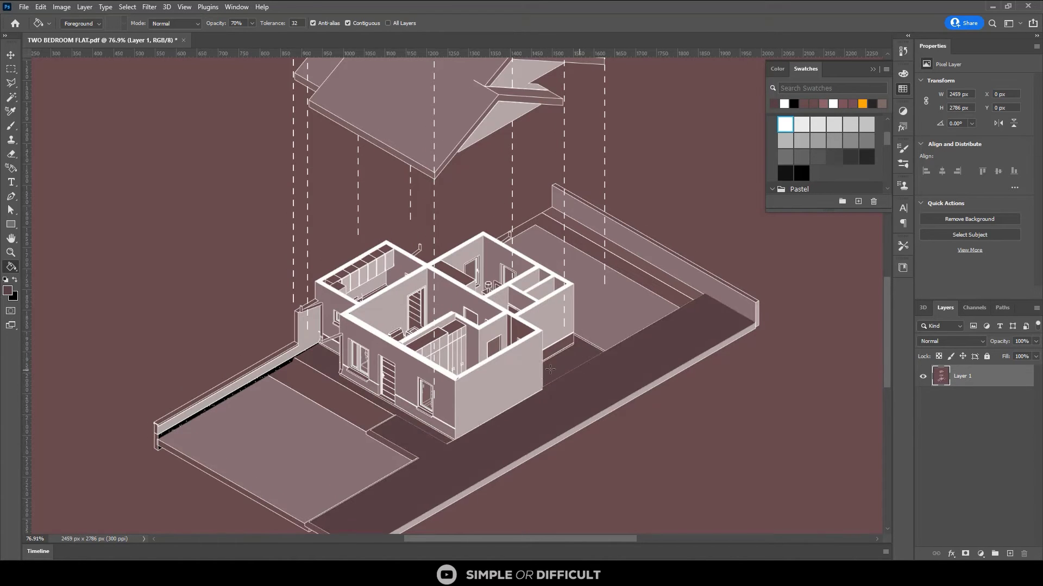
Fill the path strips behind the rear yard and the top of the front side boundary wall with the dark colour at 70% opacity.
scroll(312, 299, up, 2)
scroll(275, 330, up, 1)
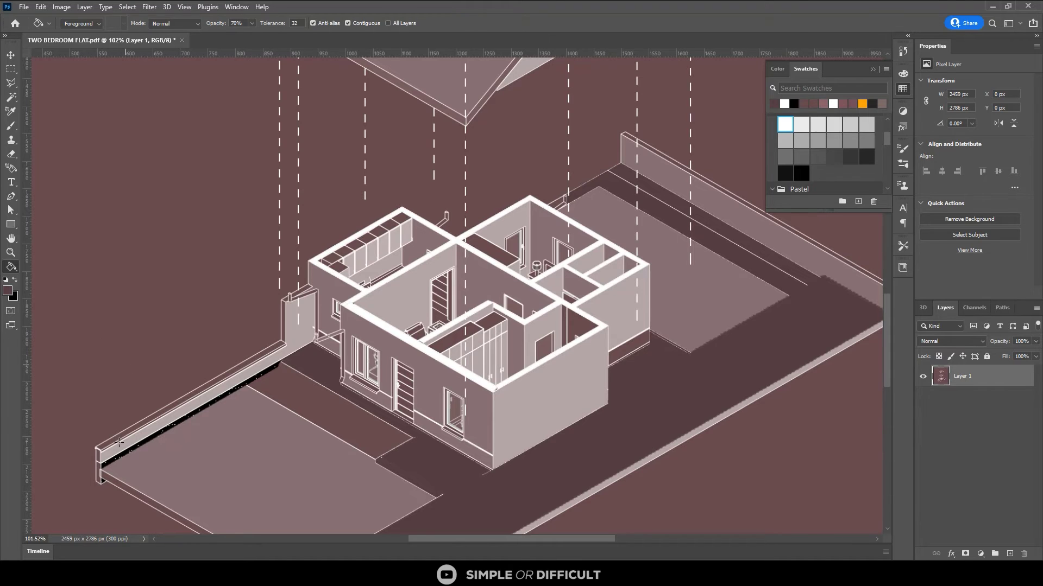
scroll(121, 430, up, 4)
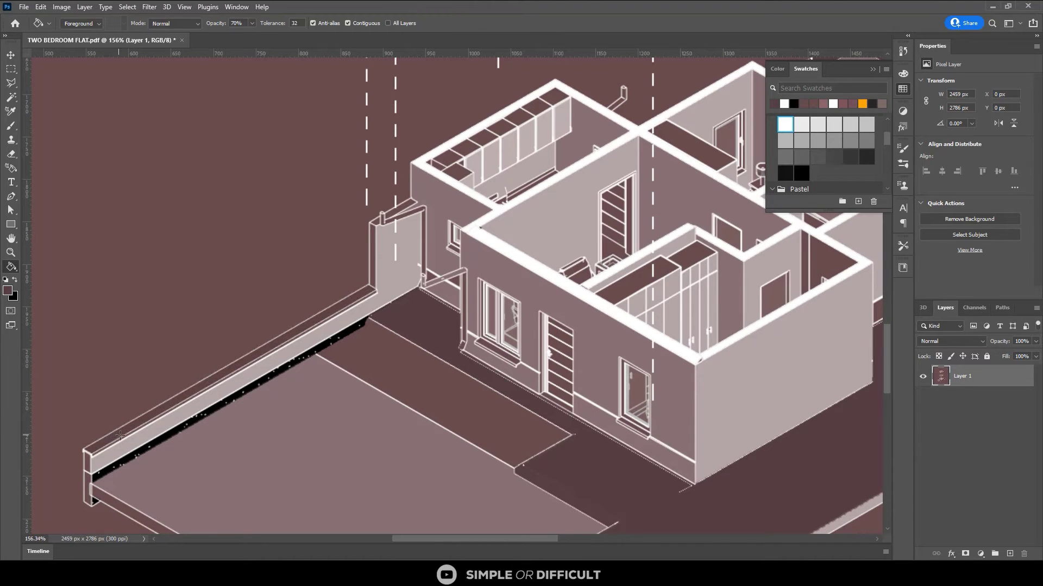
scroll(374, 230, up, 2)
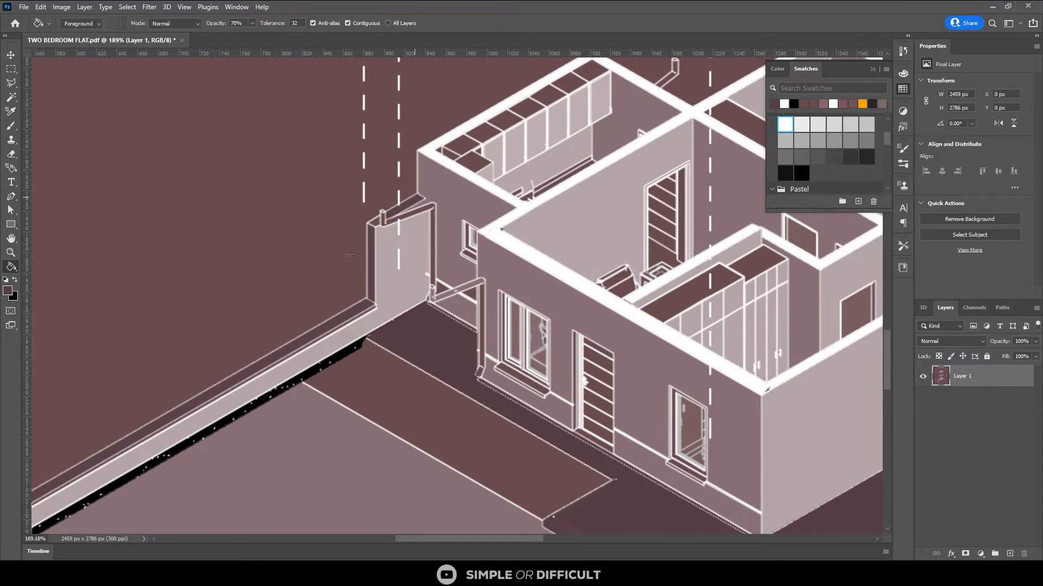
scroll(344, 265, down, 2)
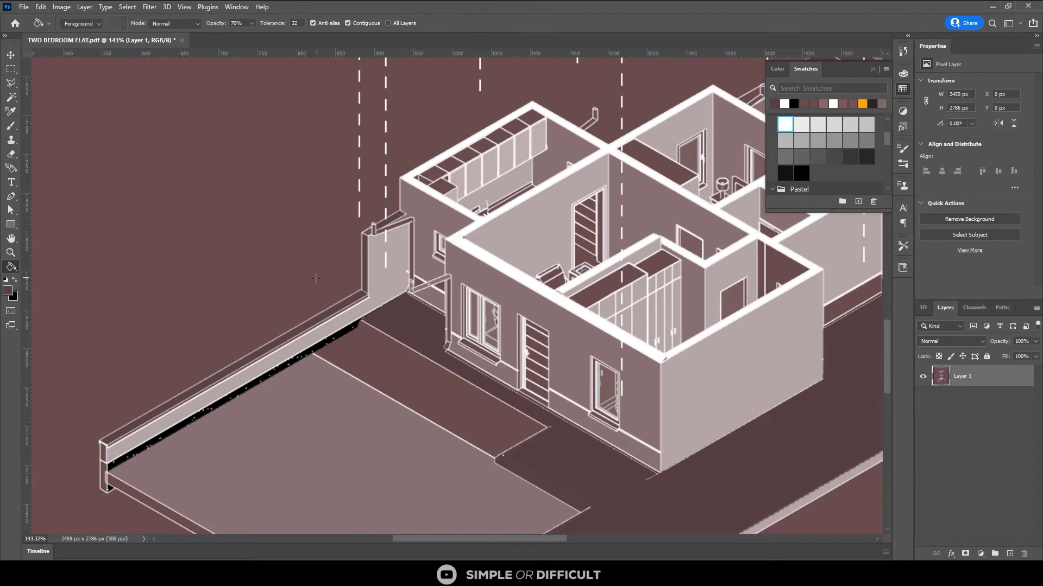
Fill the tops of the wardrobes in both bedrooms with the dark colour at 70% opacity.
click(600, 289)
click(658, 265)
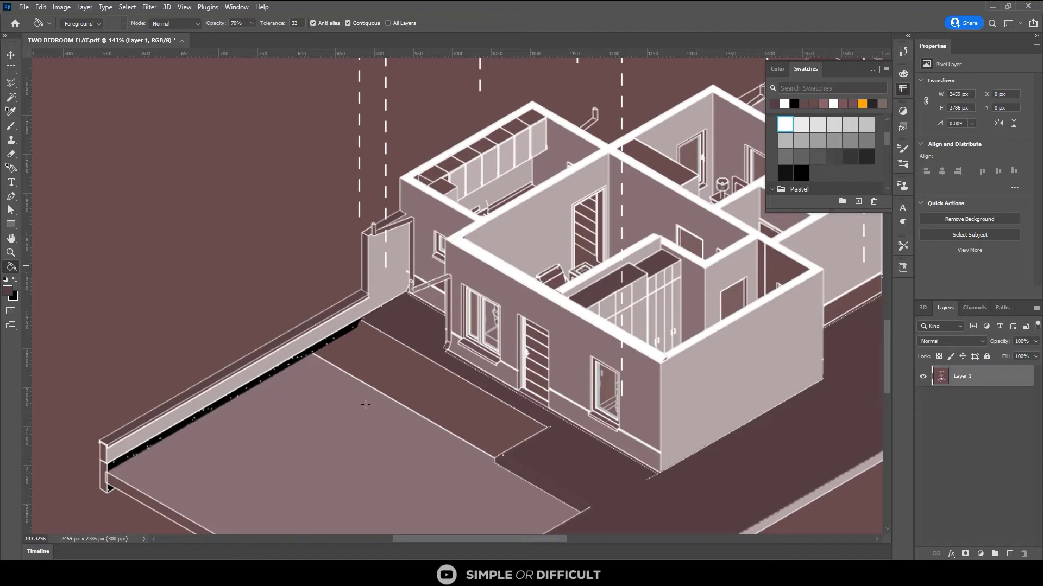
scroll(597, 283, down, 2)
scroll(496, 345, up, 1)
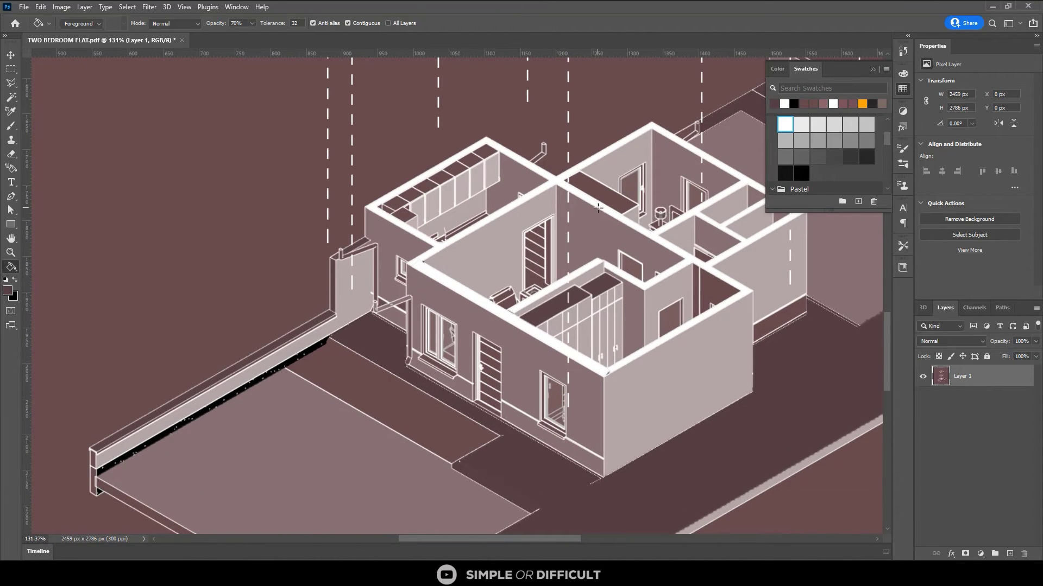
click(593, 206)
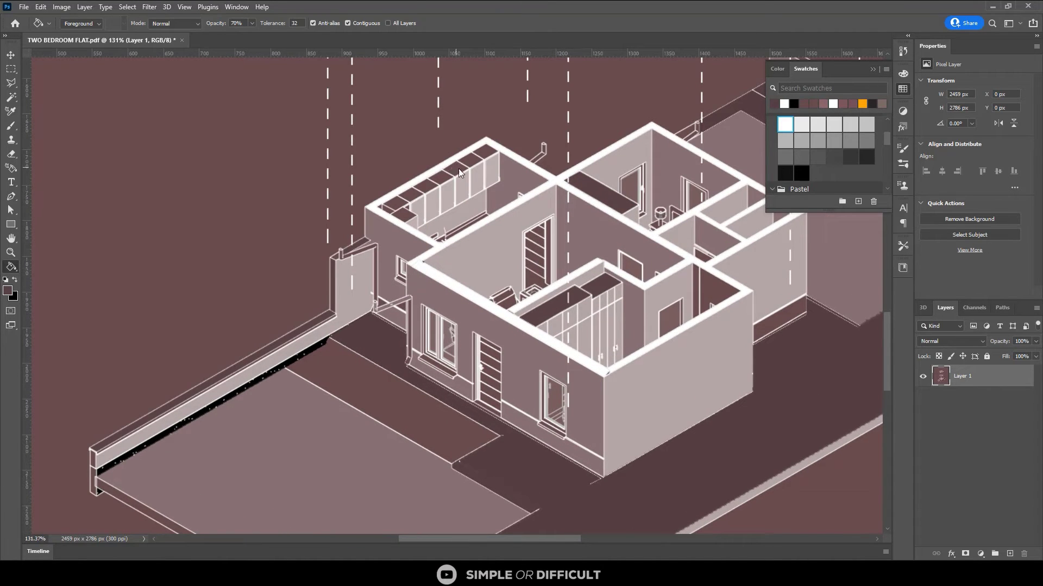
Fill the tops of the kitchen wall cabinets with the dark colour at 70% opacity.
click(470, 161)
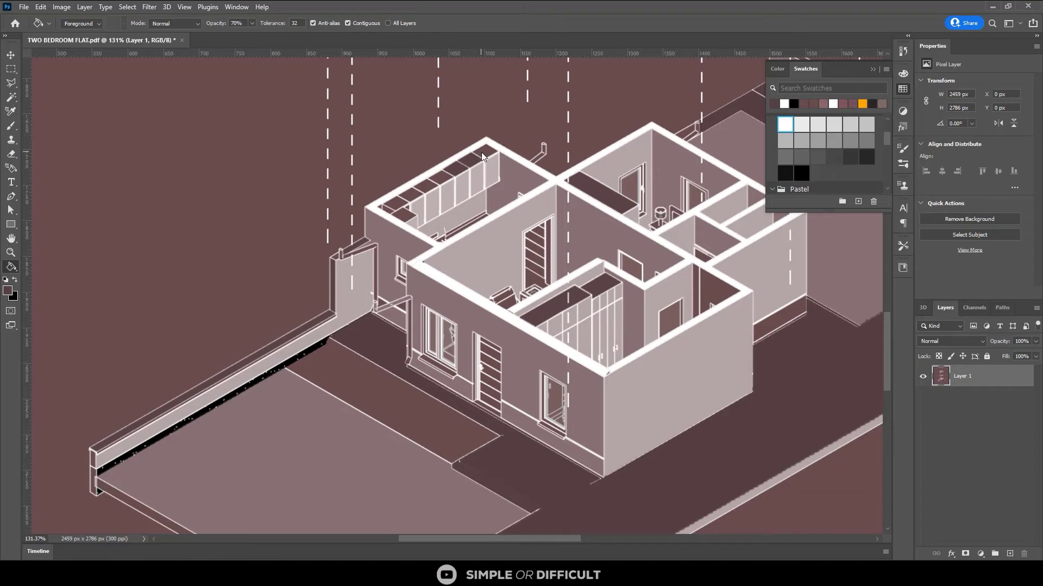
click(430, 184)
click(412, 194)
click(398, 208)
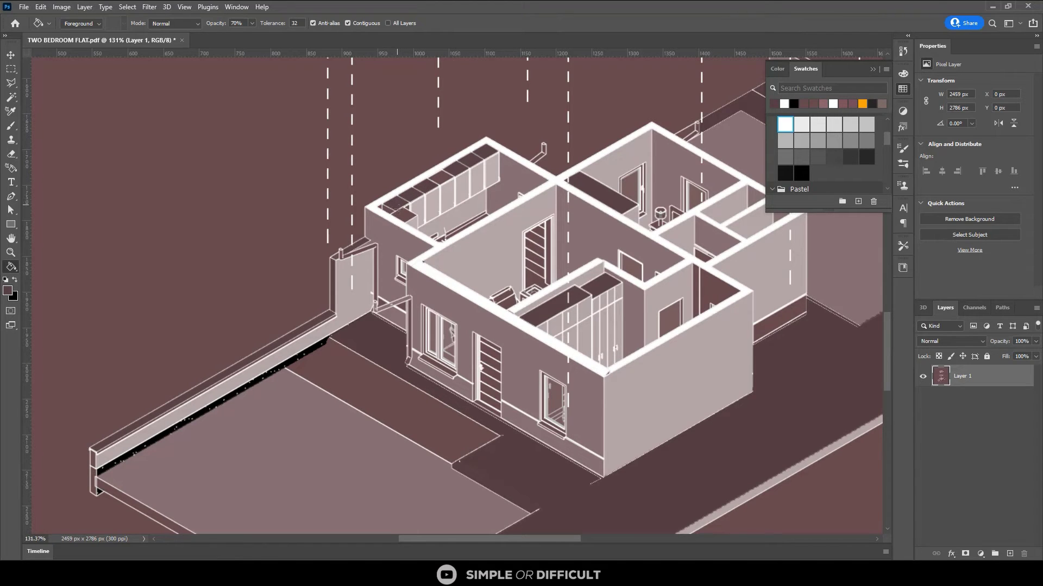
Fill the top of the rear boundary wall with the dark colour at 70% opacity and check the whole drawing.
scroll(228, 348, down, 2)
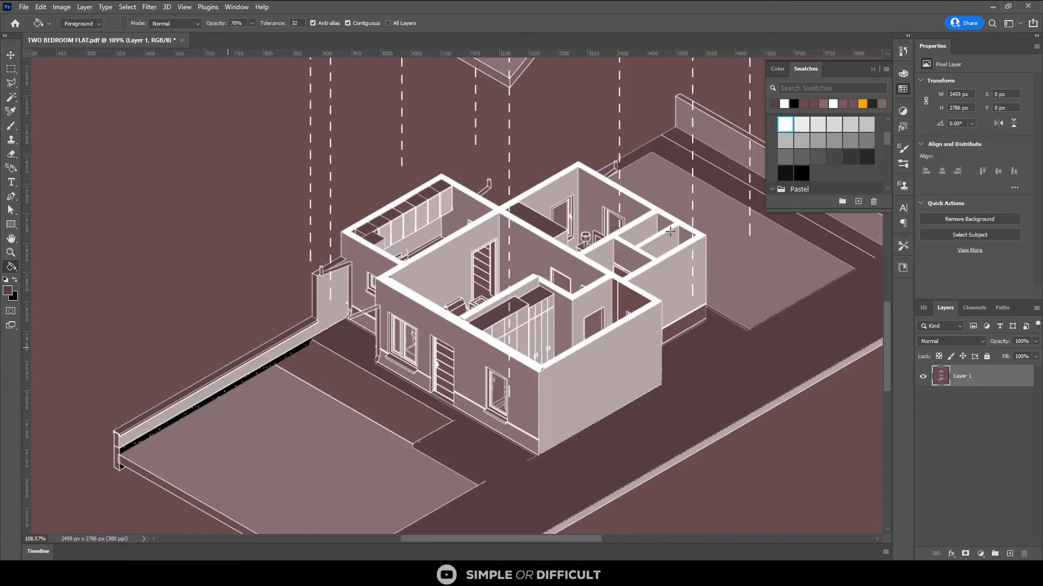
scroll(665, 218, down, 2)
scroll(753, 278, up, 4)
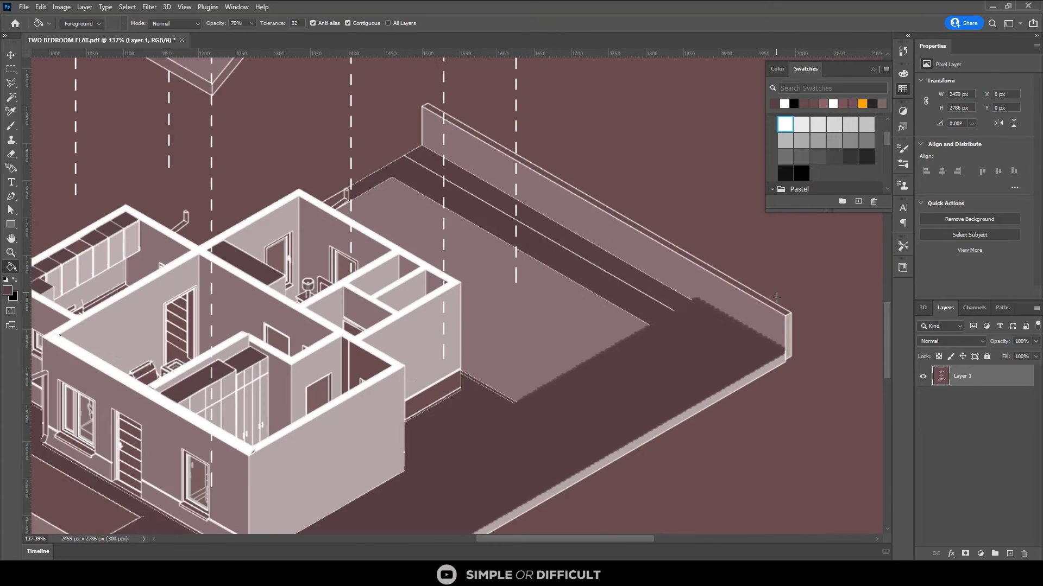
scroll(781, 308, up, 3)
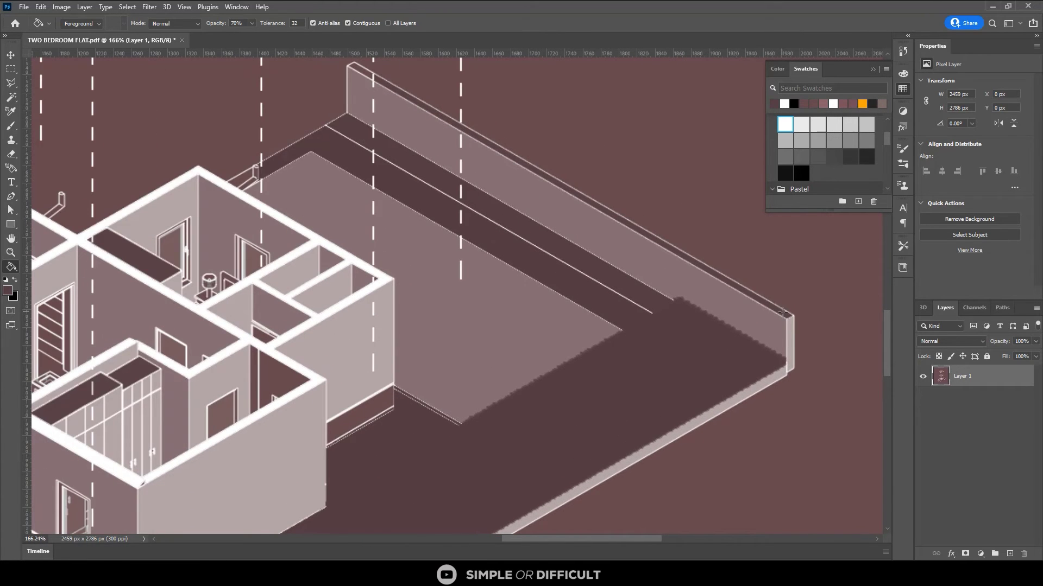
scroll(547, 346, down, 2)
scroll(546, 347, down, 3)
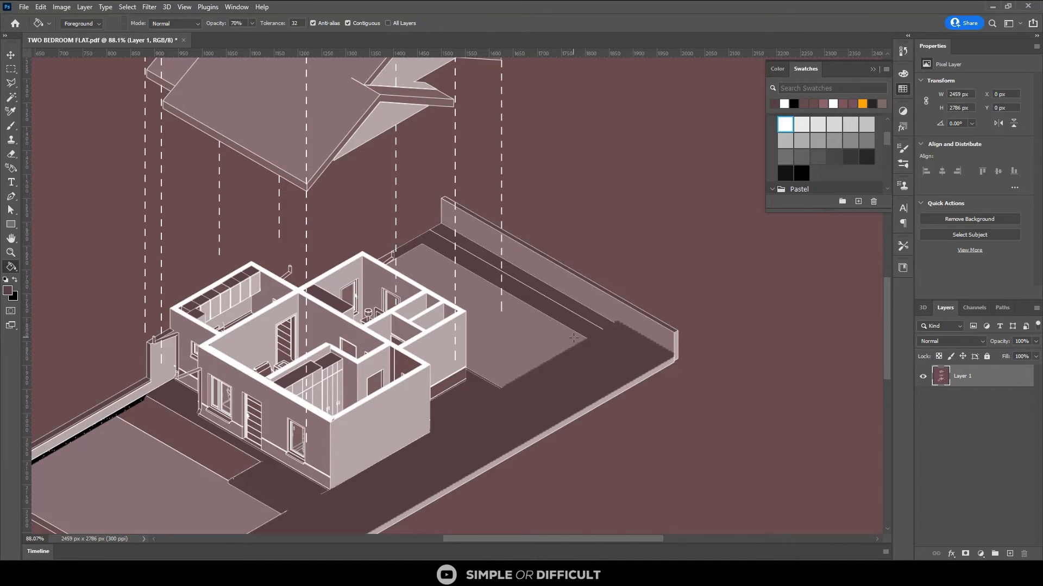
scroll(494, 326, down, 1)
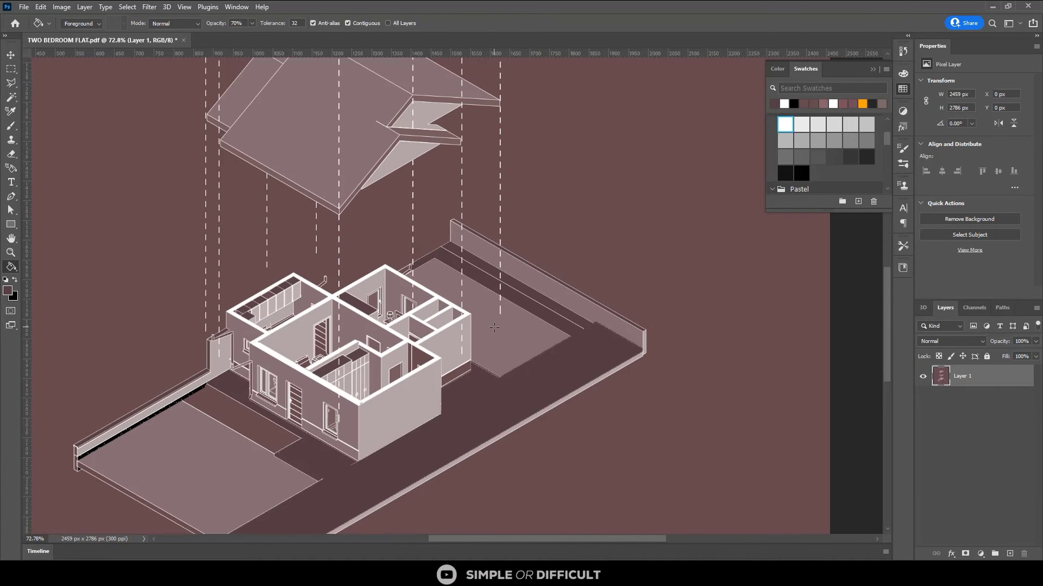
scroll(494, 327, down, 1)
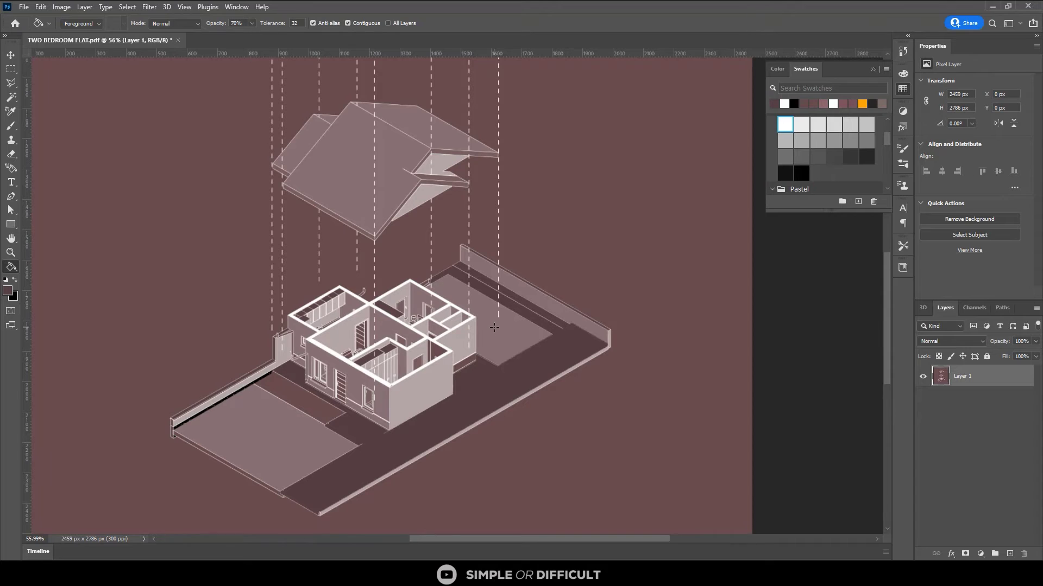
Place the concrete texture image over the drawing and rotate it 90 degrees.
click(11, 55)
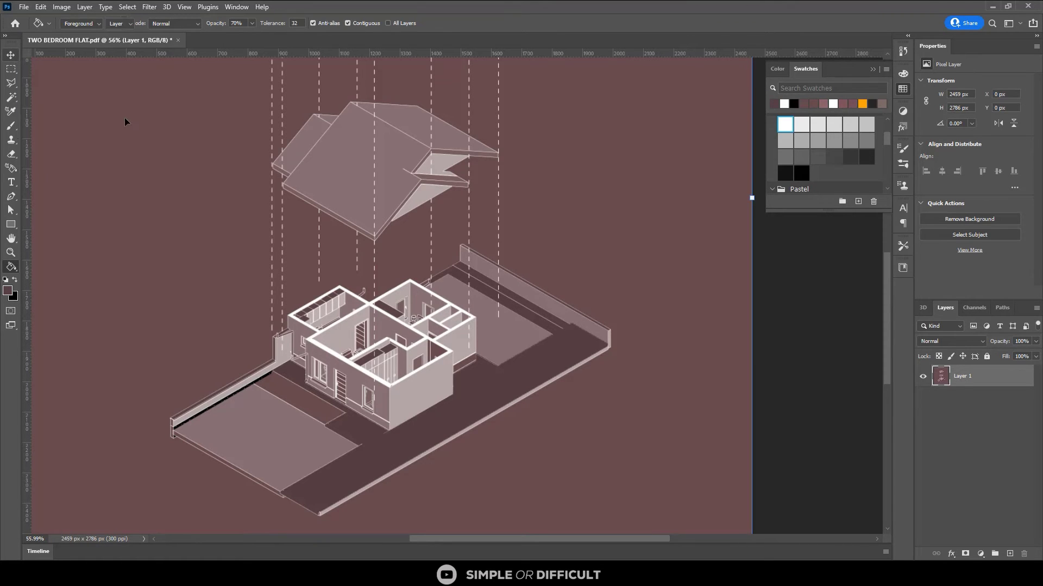
scroll(318, 232, down, 1)
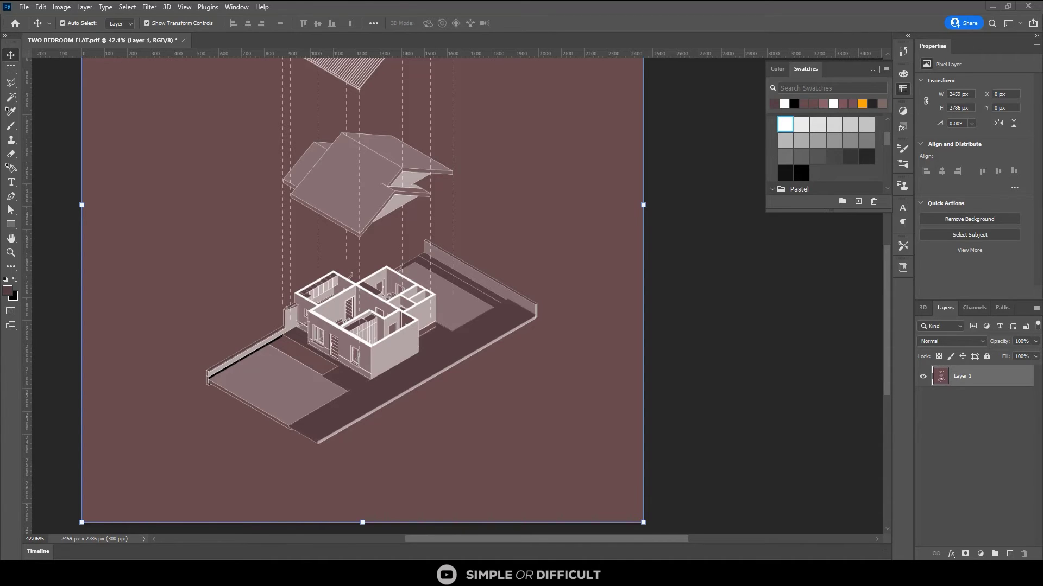
drag(0, 521, 147, 230)
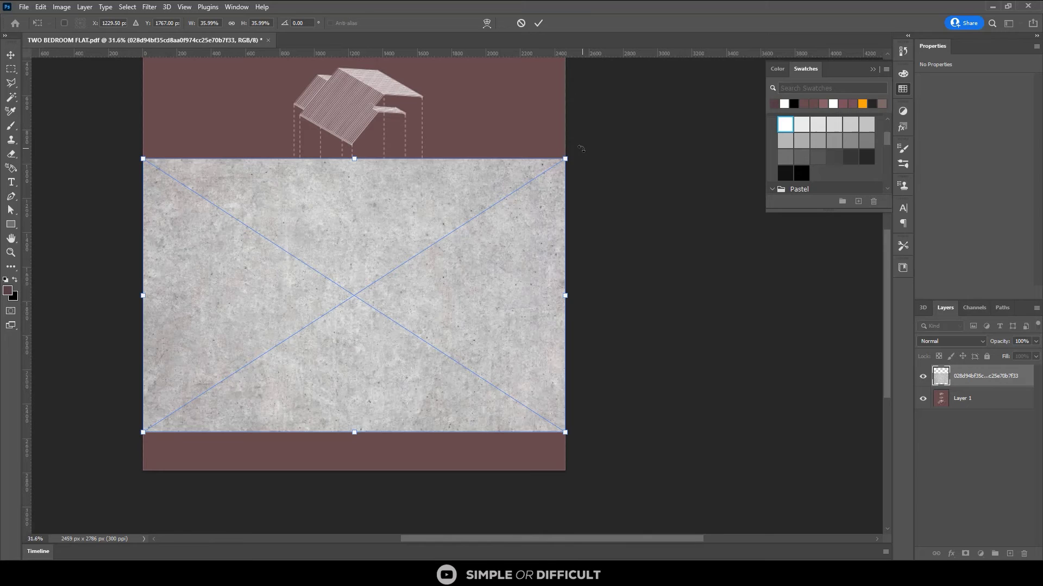
drag(580, 150, 471, 492)
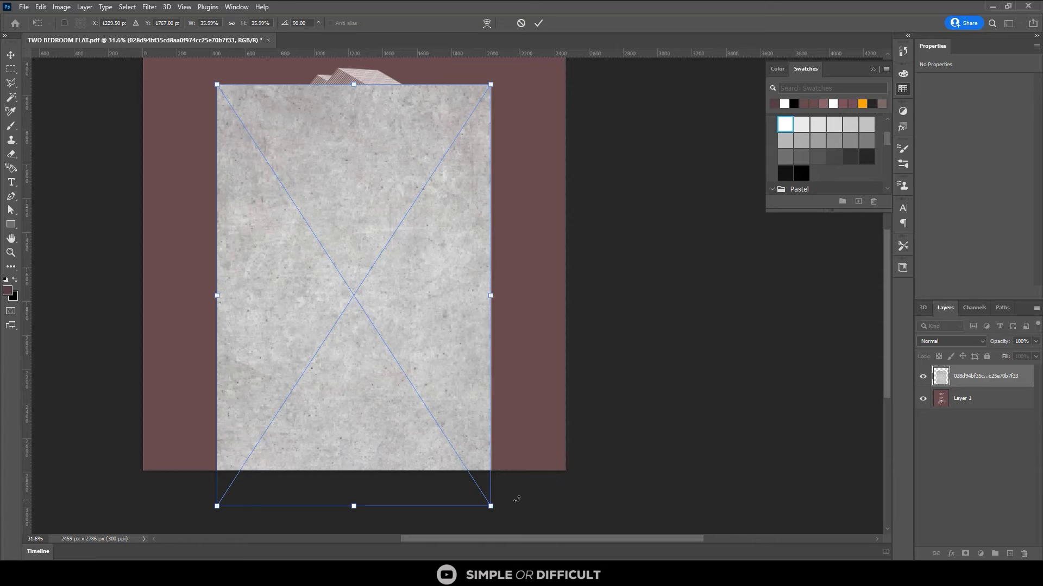
scroll(473, 494, down, 2)
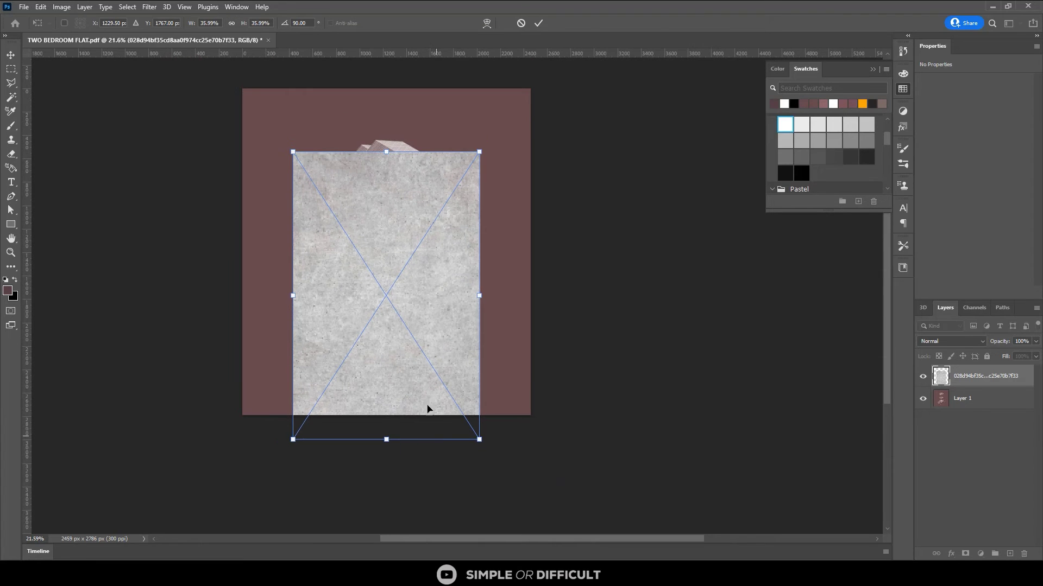
click(538, 22)
Move the concrete texture to the canvas's upper-left corner and scale it to about 55.9% so it covers the whole canvas.
drag(440, 218, 390, 148)
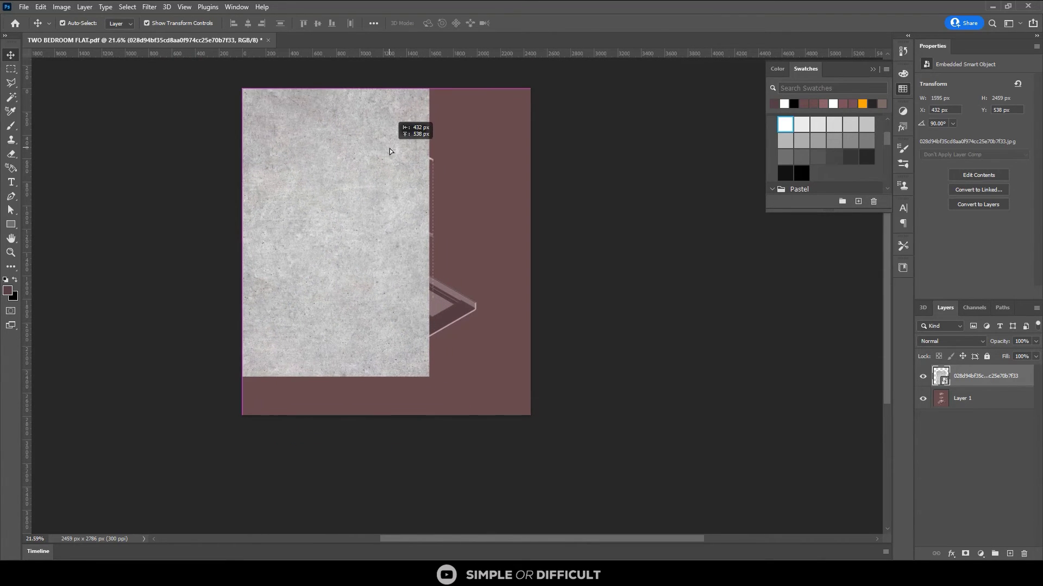
drag(429, 379, 589, 503)
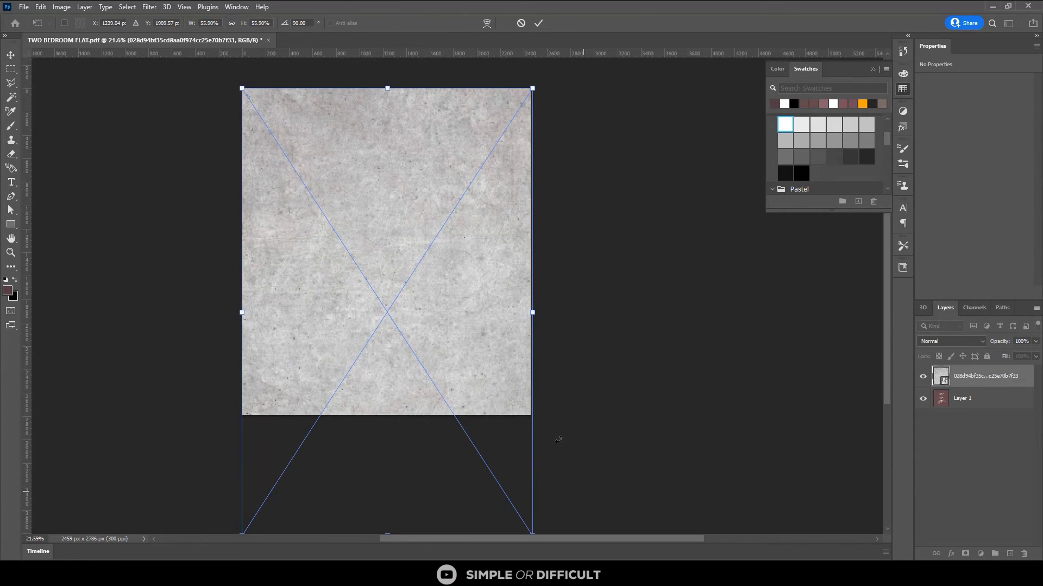
click(538, 23)
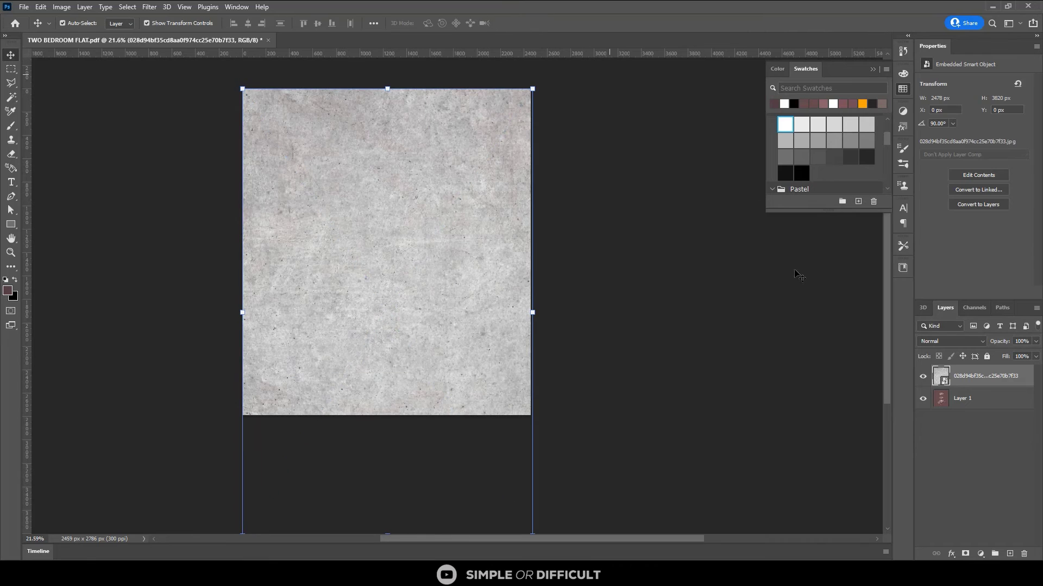
Set the concrete texture layer's blend mode to Multiply.
click(957, 342)
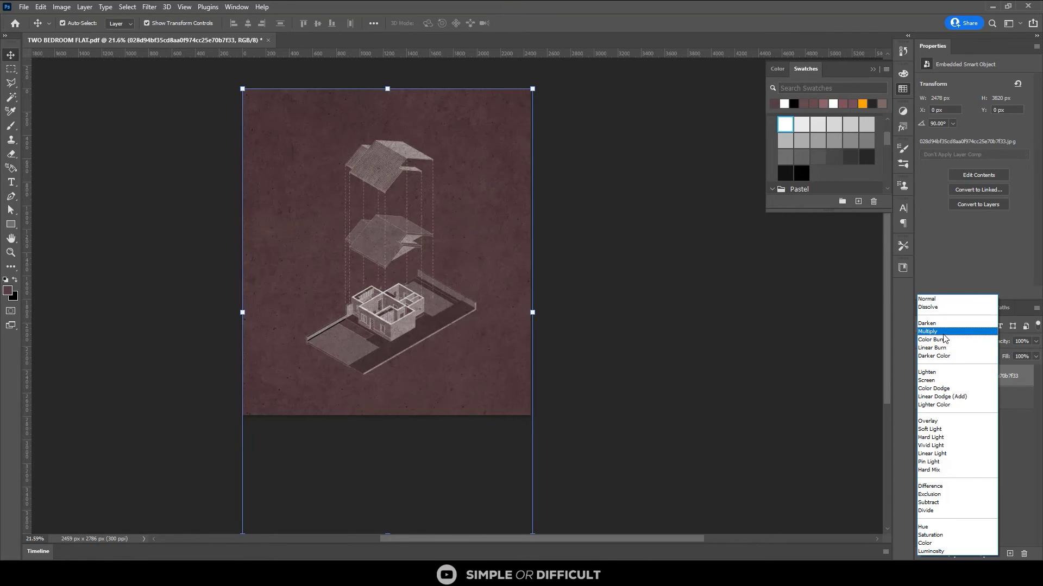
click(944, 333)
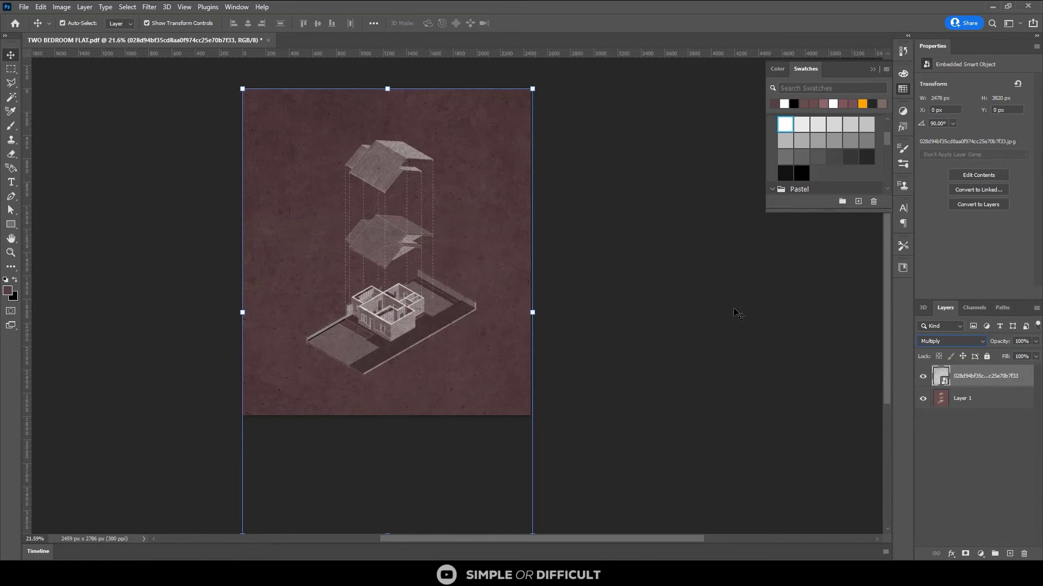
click(632, 308)
scroll(631, 307, up, 4)
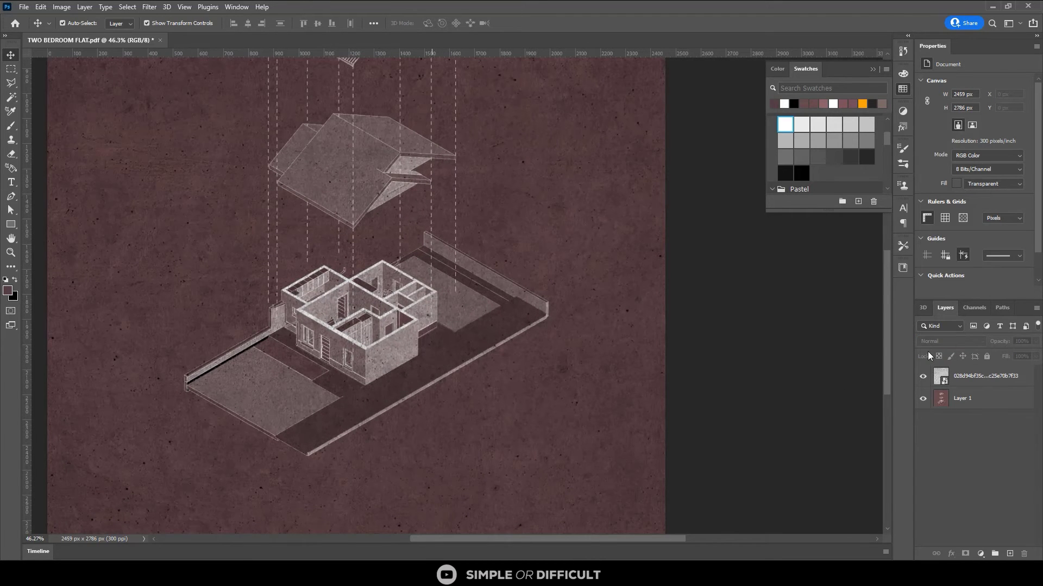
Try the concrete texture layer at 25% and 50% opacity, and set it to 65%.
click(977, 378)
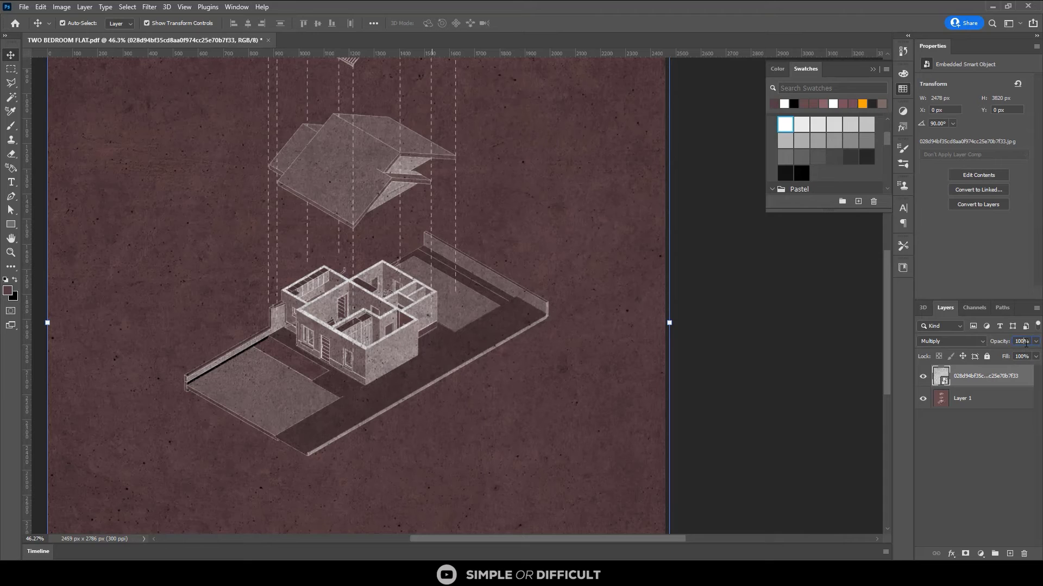
click(1024, 342)
text(25)
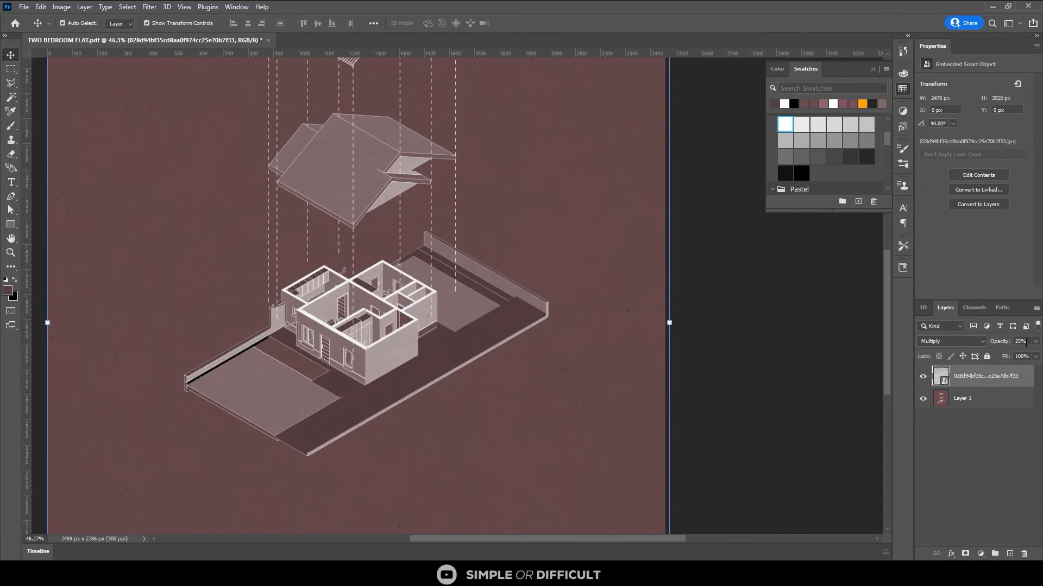
click(1024, 342)
text(50)
key(Return)
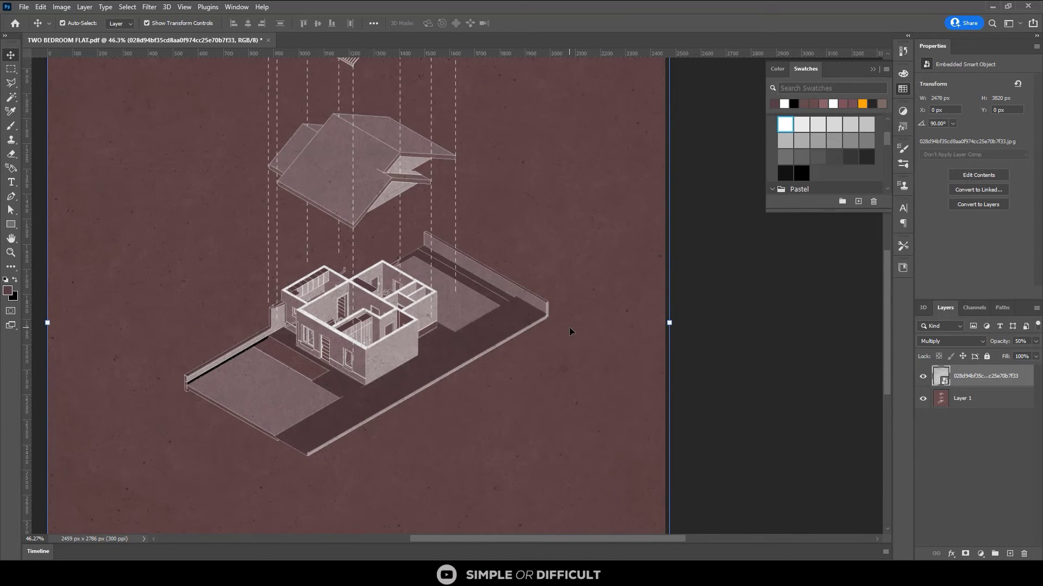
click(1024, 342)
text(65)
scroll(427, 353, down, 4)
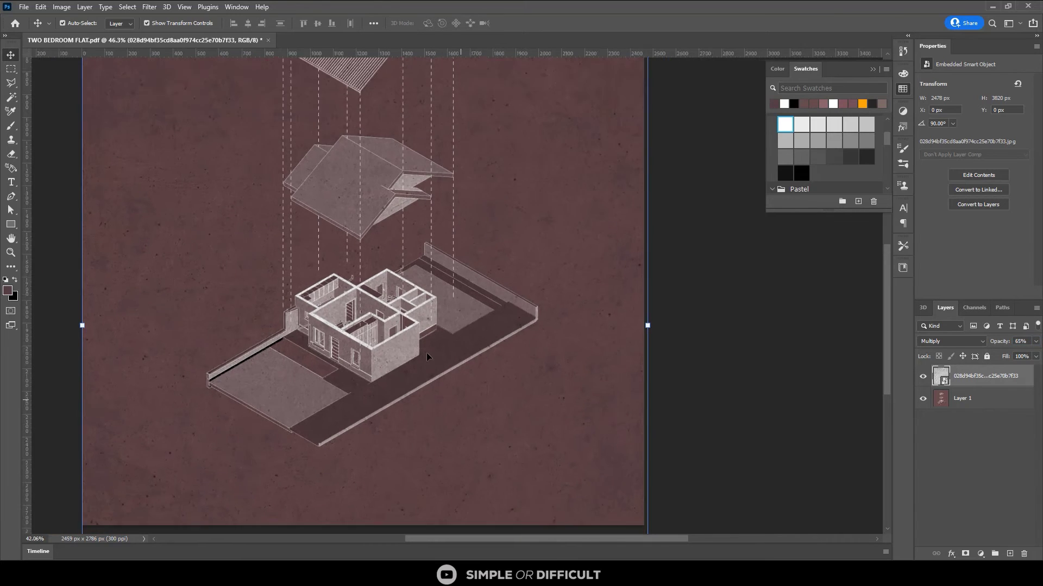
Examine the concrete texture over the background, the house and the roof layers.
click(617, 299)
scroll(422, 300, up, 2)
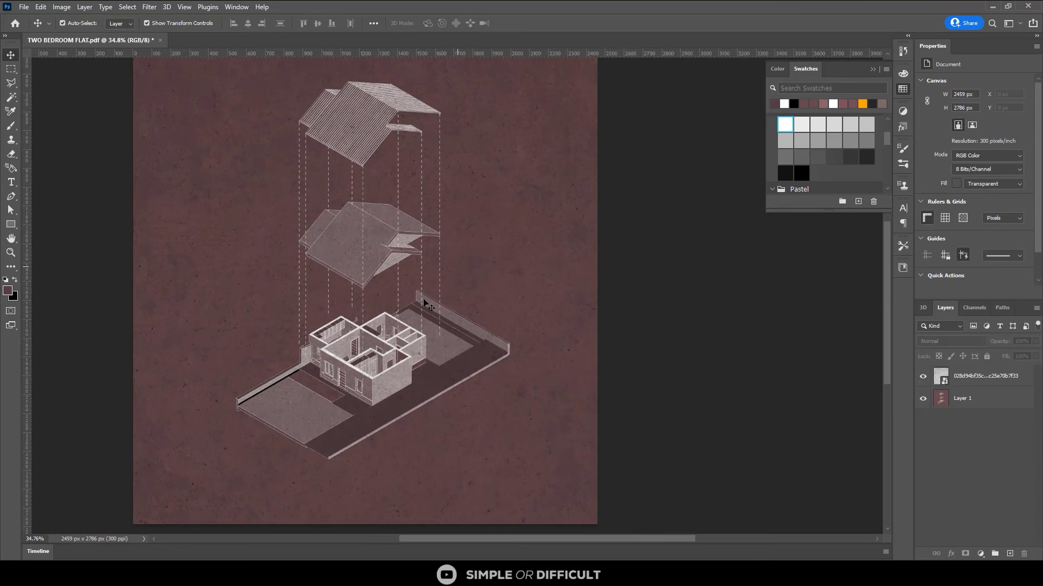
scroll(424, 302, up, 2)
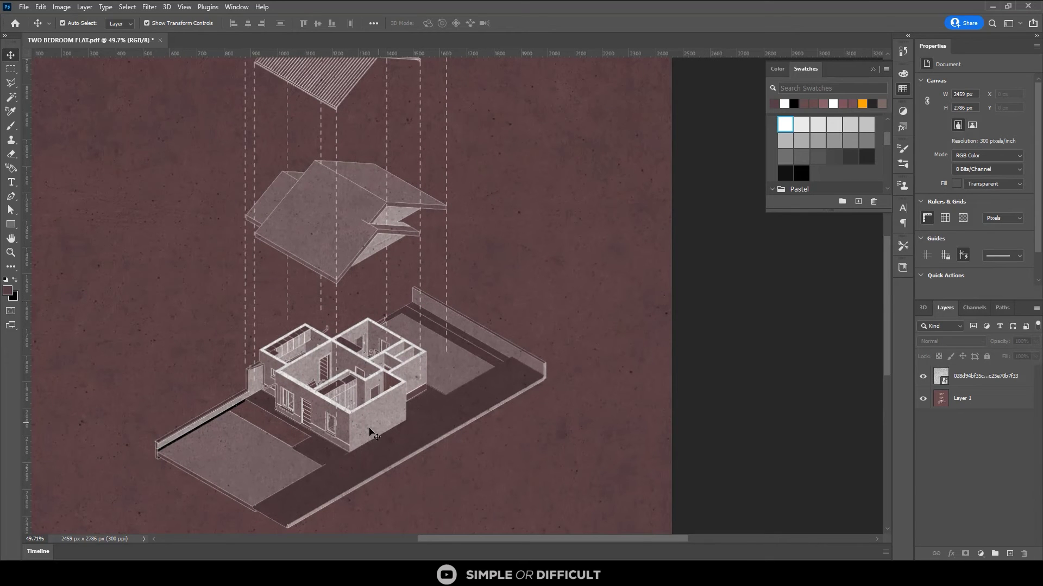
scroll(370, 433, up, 1)
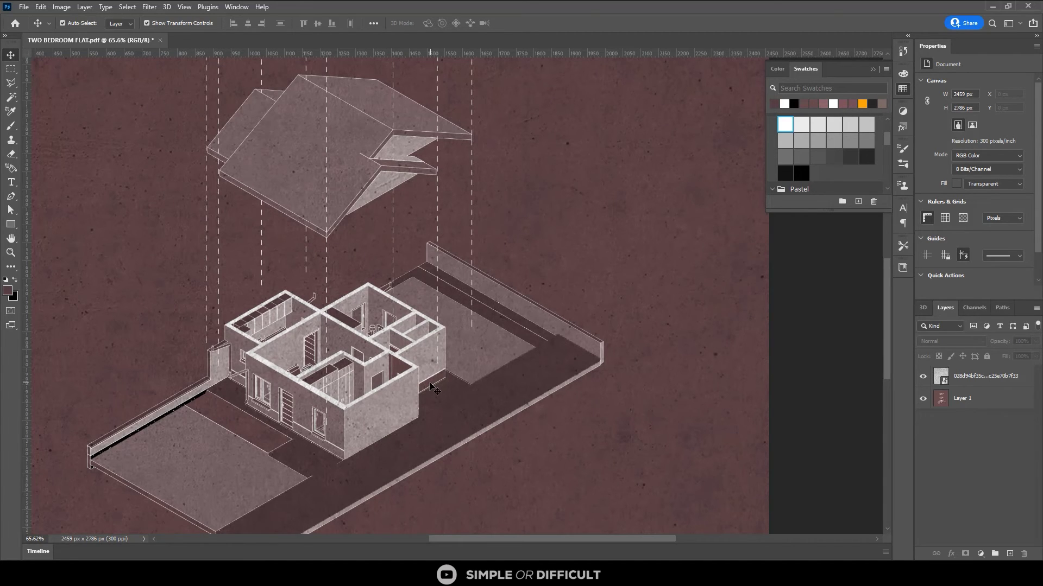
scroll(429, 385, down, 2)
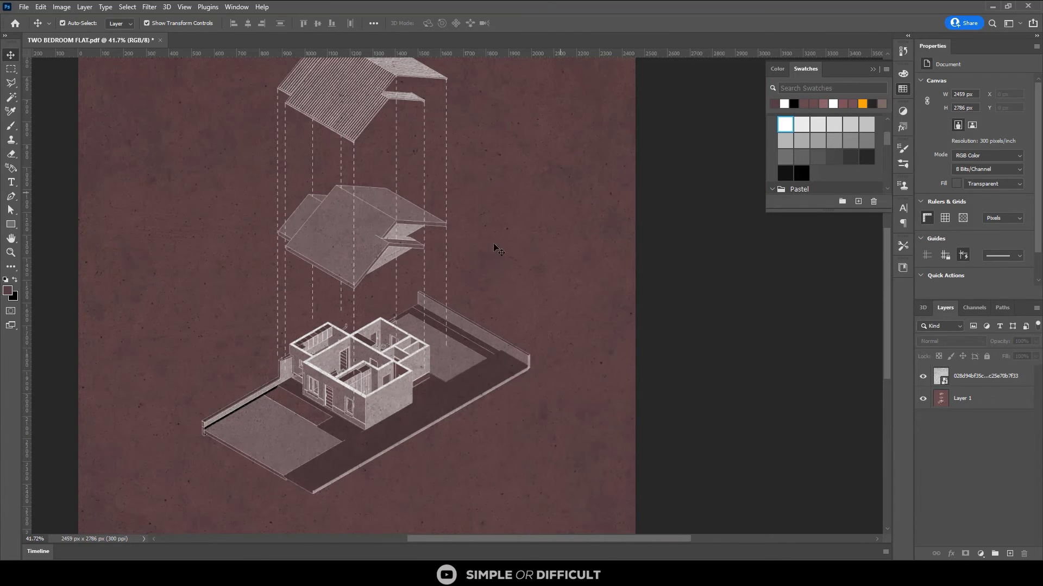
scroll(530, 383, down, 1)
scroll(357, 367, up, 2)
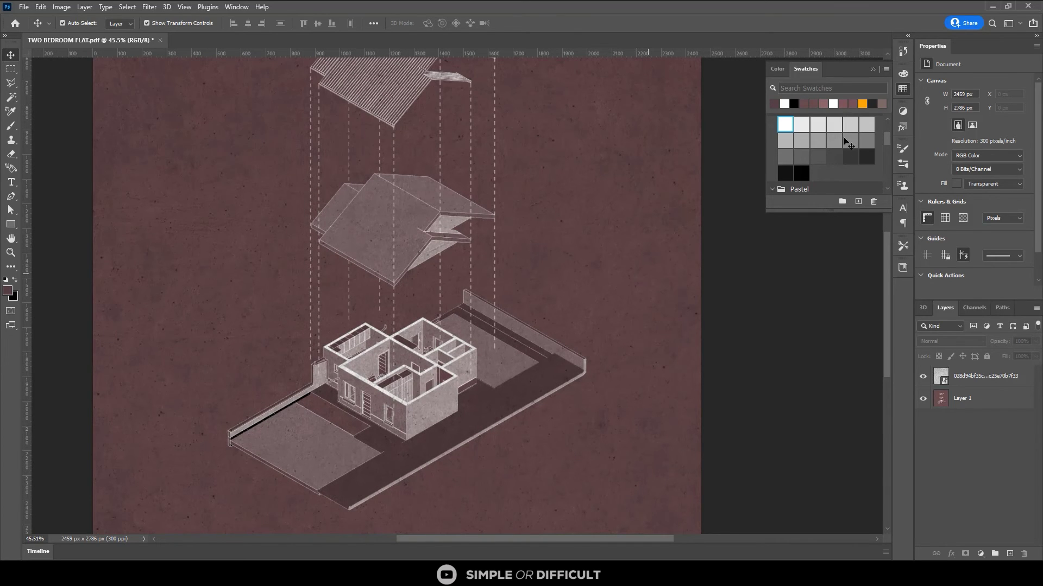
Choose the Simple Tree nº2 - OU 1 brush from the Butanta Trees Brushes and add a new layer for the trees.
click(872, 69)
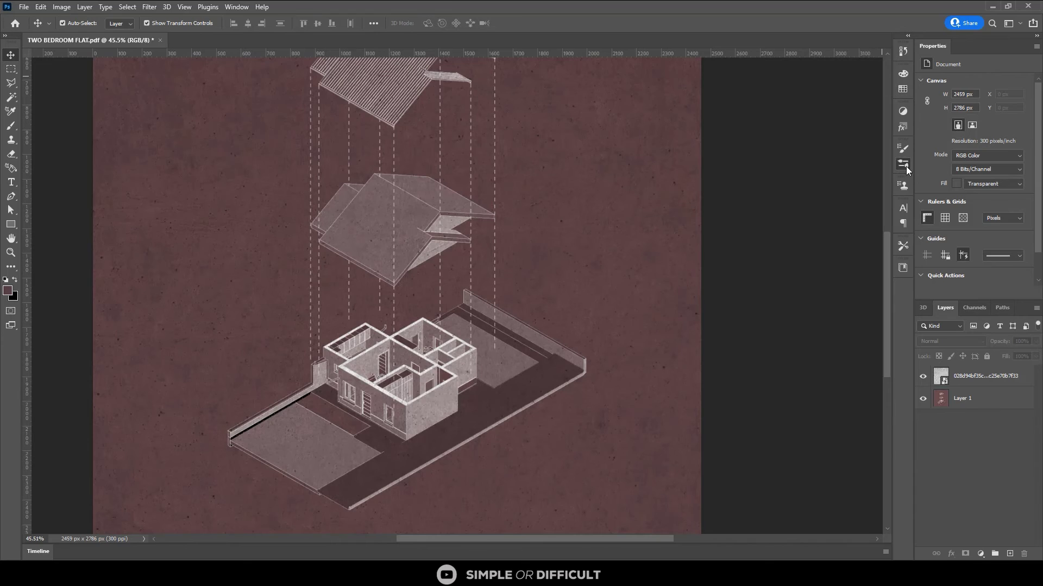
click(903, 164)
click(702, 283)
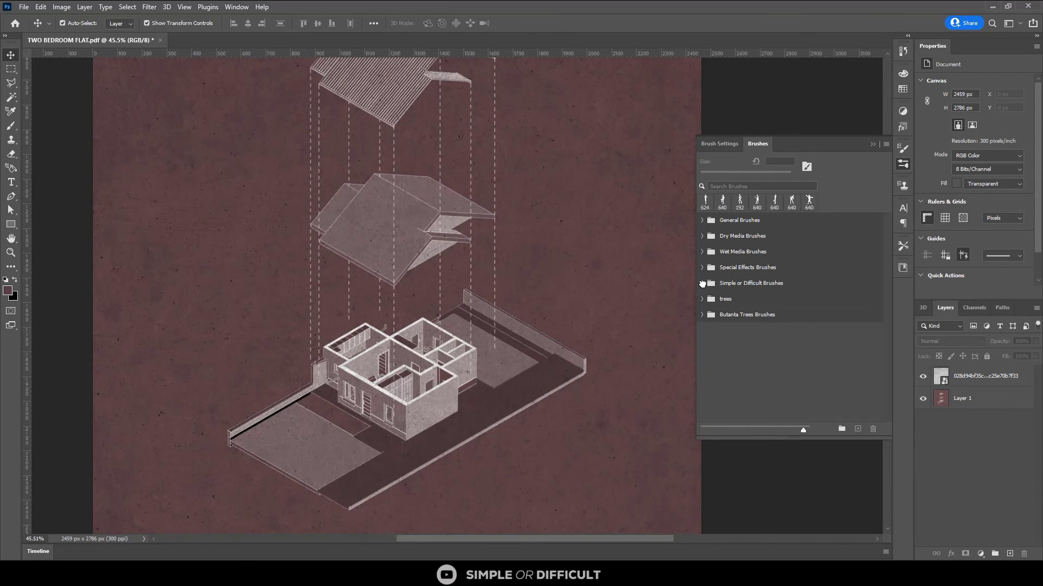
click(703, 315)
click(758, 341)
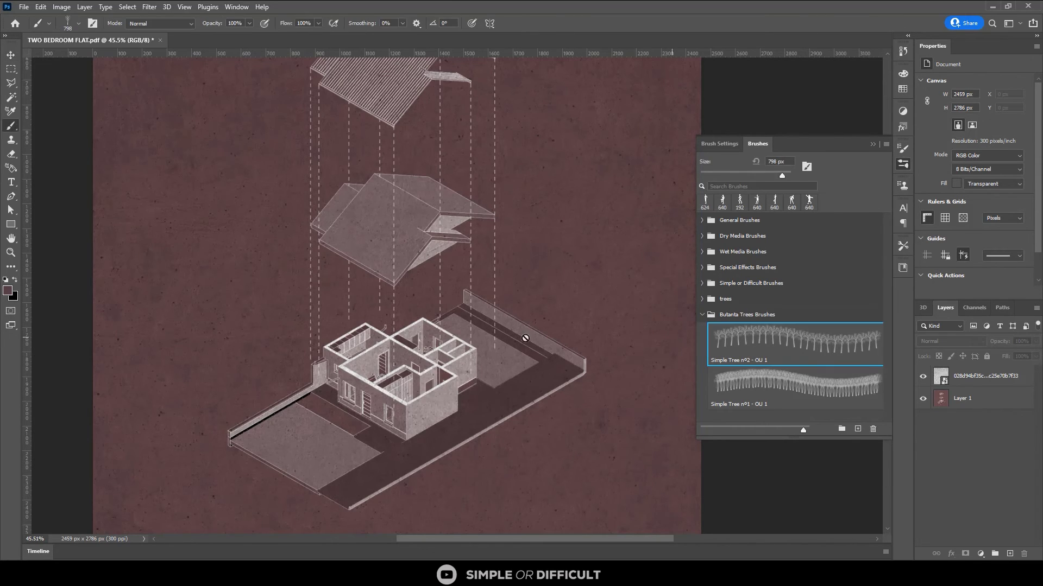
click(1010, 554)
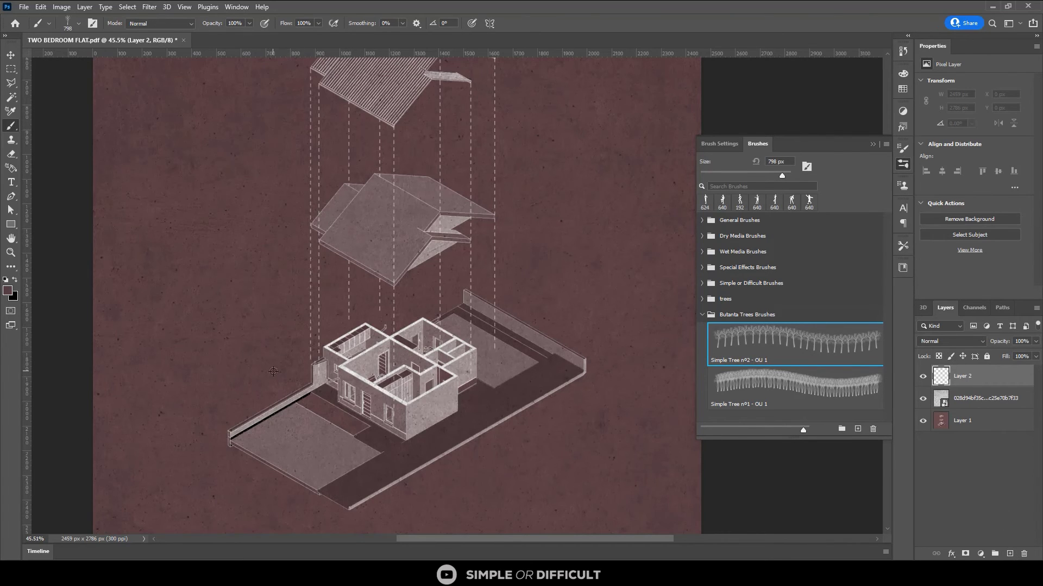
Paint three white trees with the brush at 192 px, one in the front yard and two along the rear boundary wall.
drag(274, 372, 256, 367)
click(312, 403)
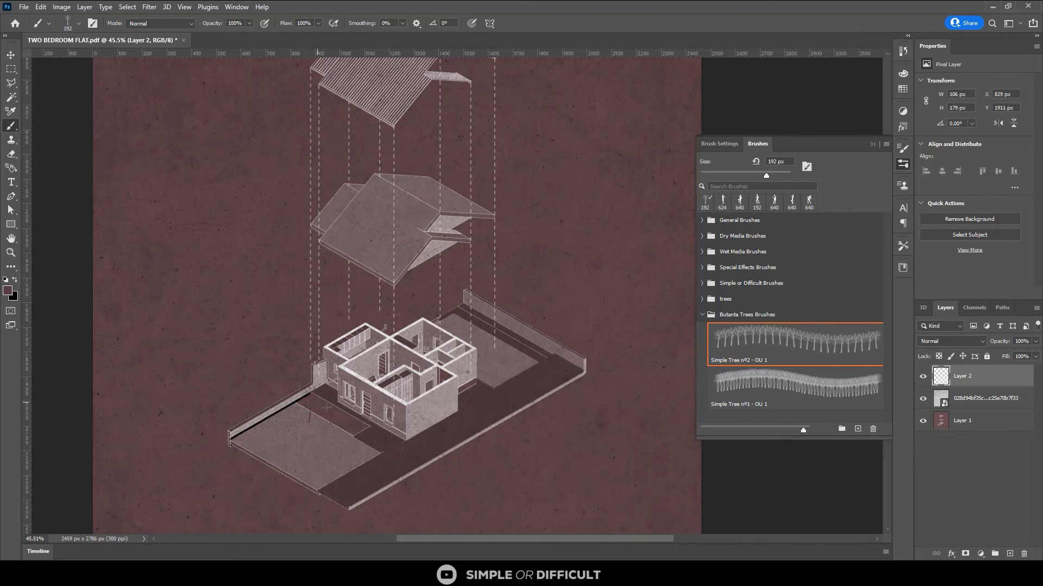
click(312, 404)
click(6, 279)
click(15, 280)
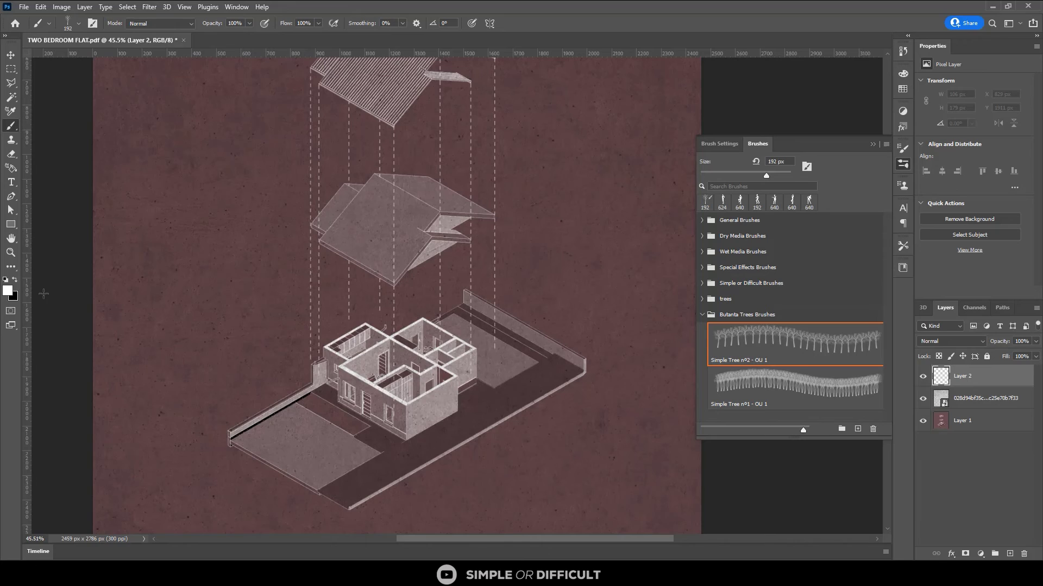
click(314, 397)
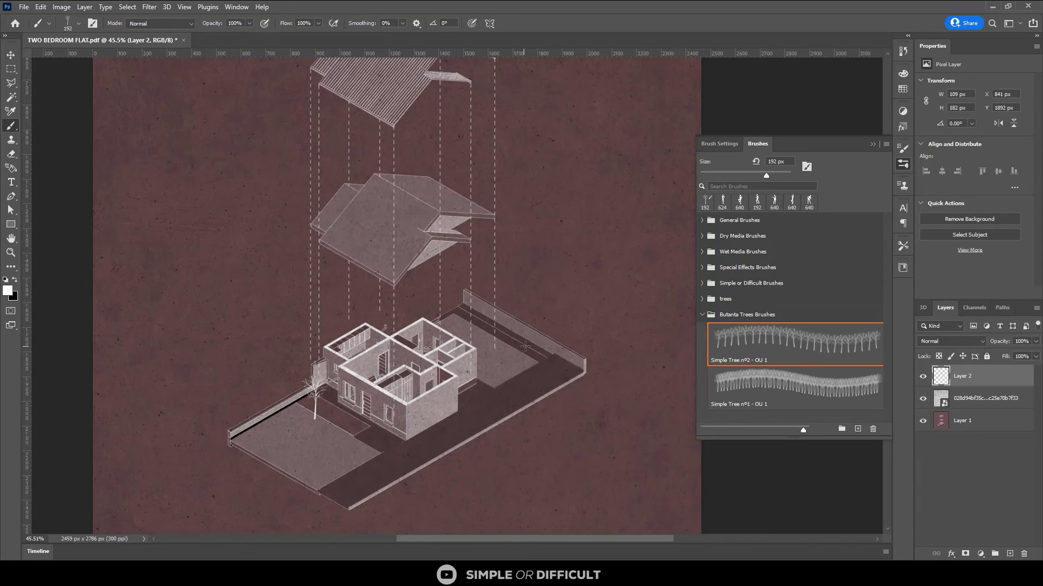
click(541, 331)
click(478, 296)
Switch to the Simple Tree nº1 - OU 1 brush and try trees in the rear yard at sizes such as 141 px and 159 px.
key(period)
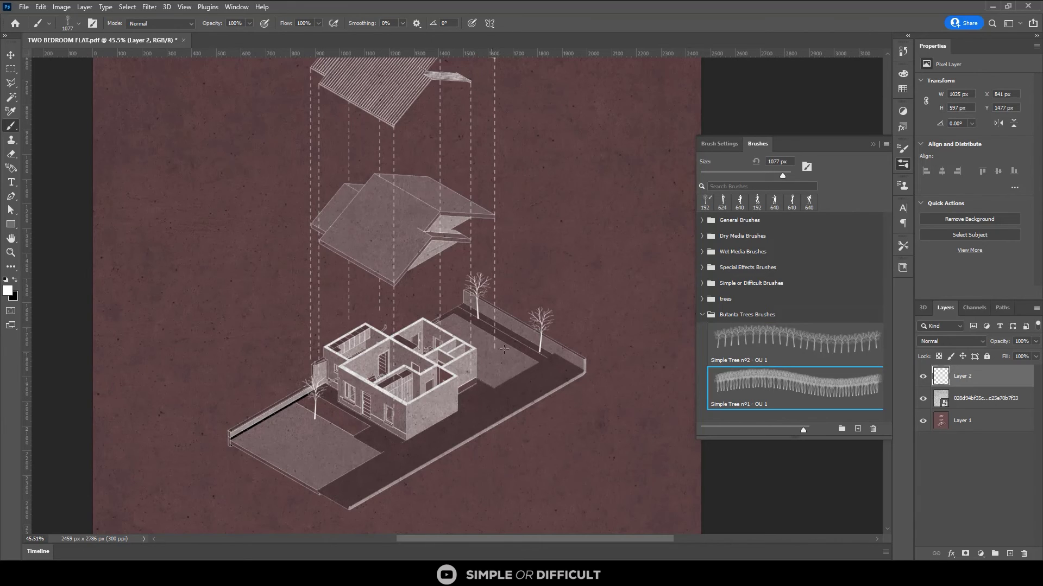
click(515, 341)
key(ctrl+z)
key(bracketleft)
key(bracketleft)
key(bracketleft)
key(bracketleft)
key(bracketleft)
key(bracketleft)
click(516, 341)
key(ctrl+z)
click(516, 343)
key(ctrl+z)
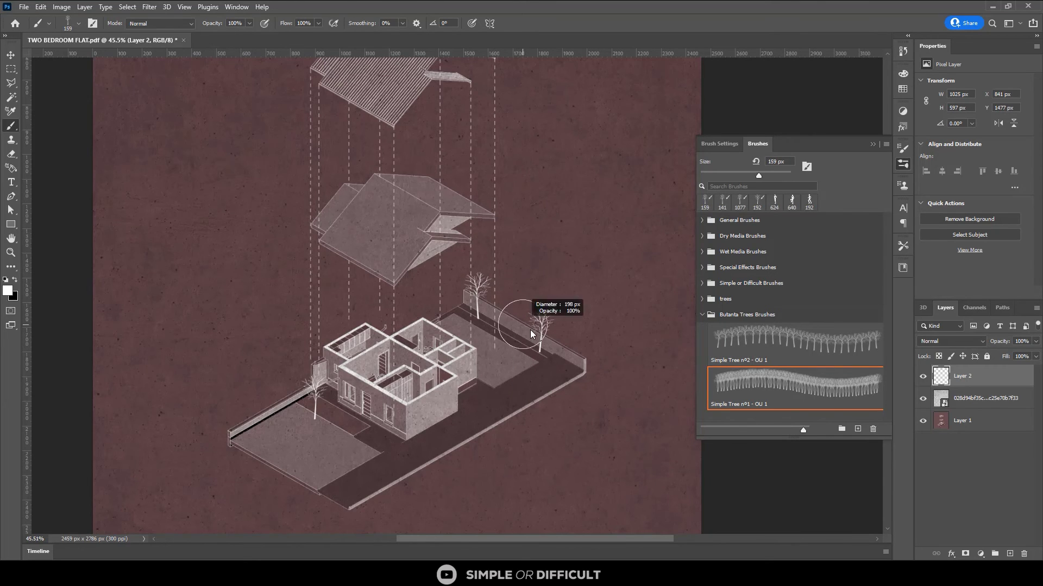
Paint two Simple Tree nº1 trees at 211 px and one Simple Tree nº2 tree at 262 px in the front yard.
click(353, 429)
click(250, 426)
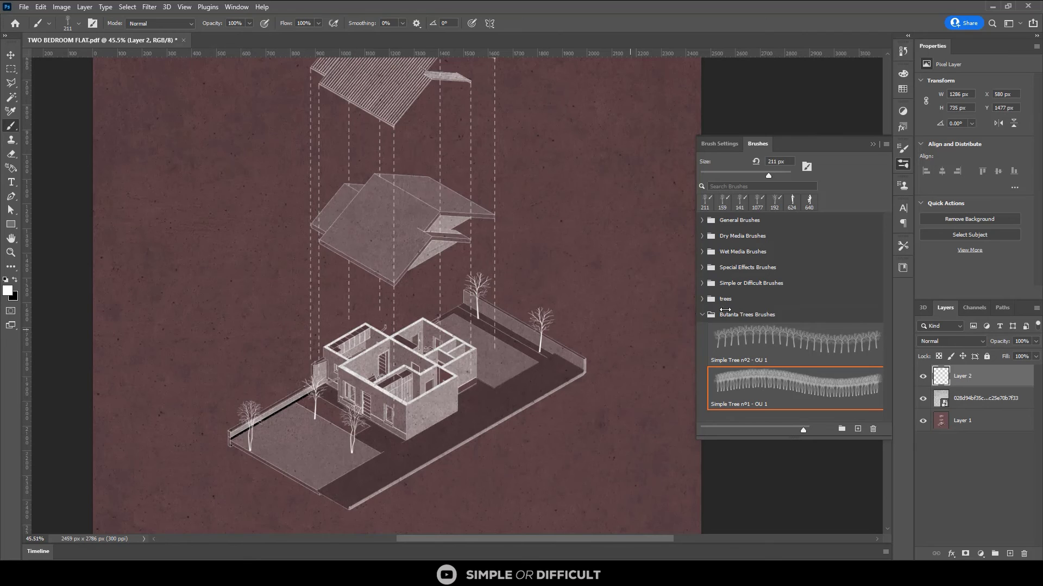
click(728, 342)
right_click(326, 429)
click(297, 446)
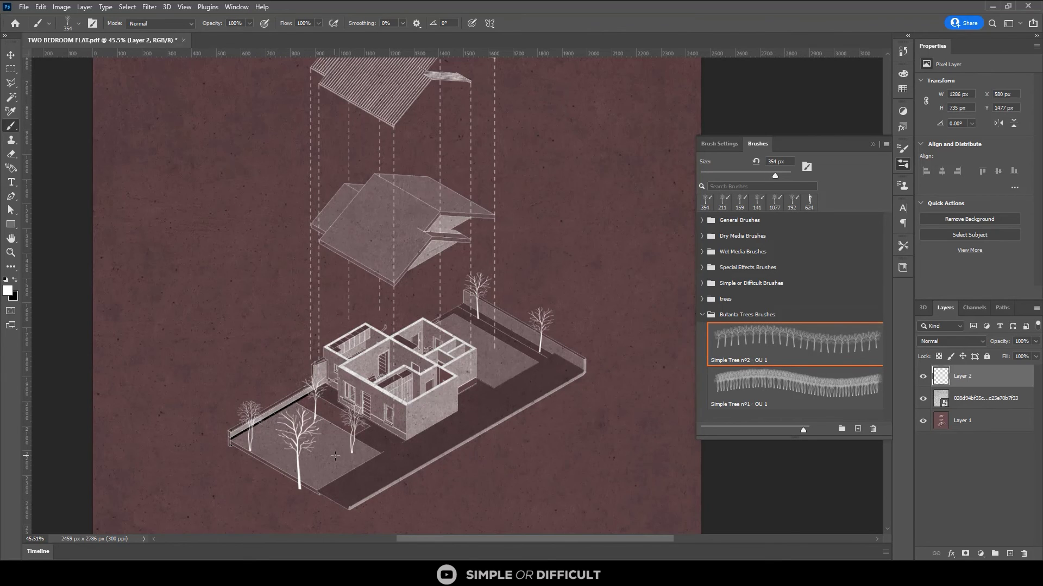
key(ctrl+z)
alt+right_click(303, 431)
click(311, 437)
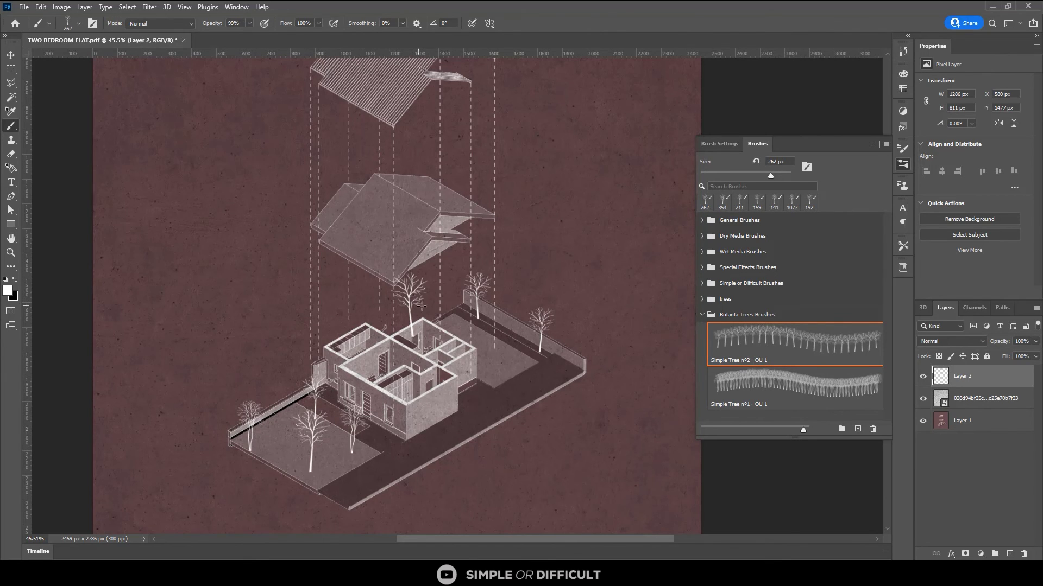
Erase the trunk base overlapping the side boundary wall on the tree standing outside it.
scroll(417, 293, up, 2)
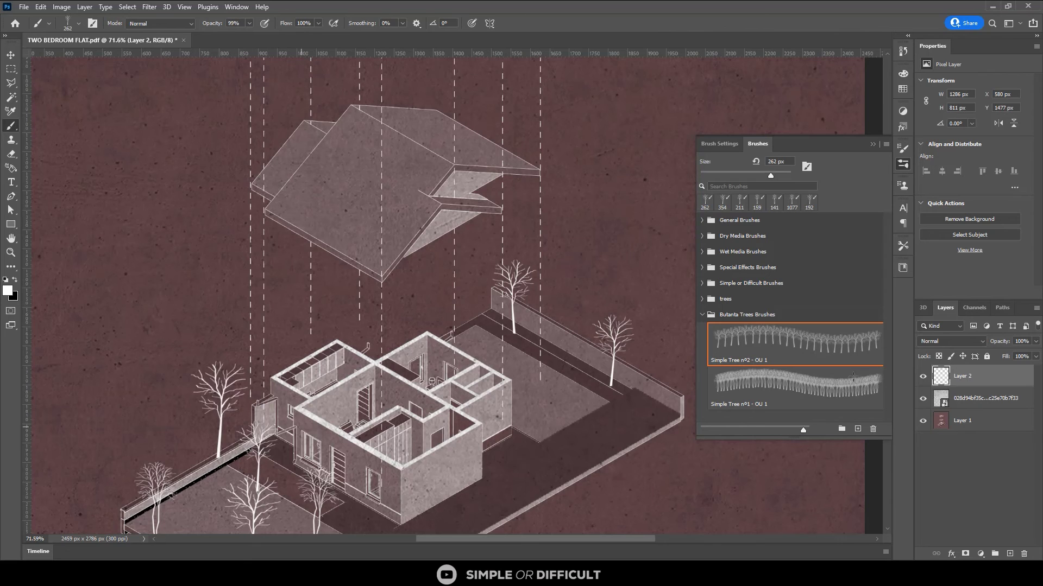
key(l)
scroll(223, 439, up, 4)
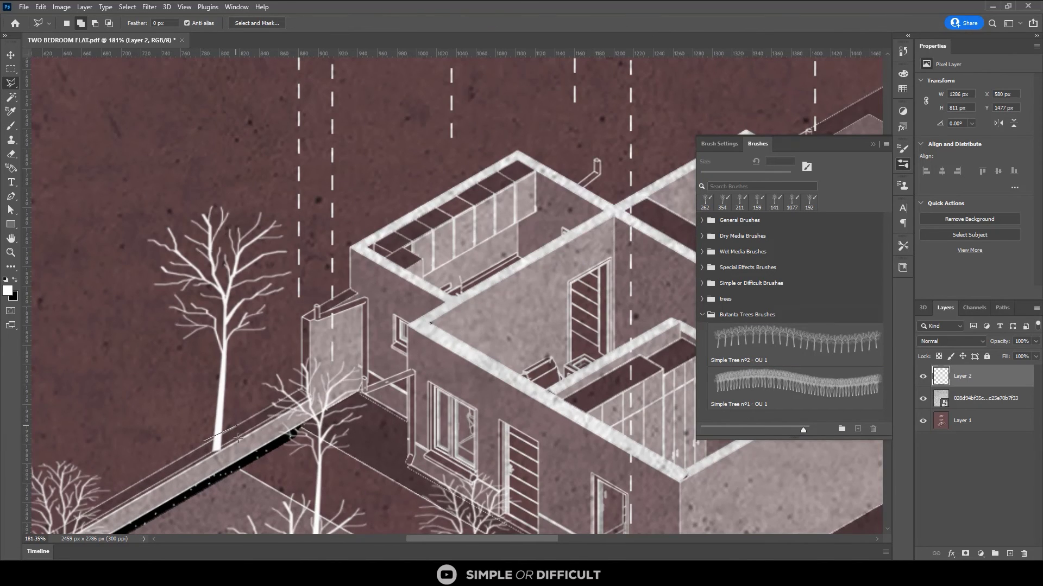
mouse_move(238, 438)
mouse_down()
mouse_move(195, 477)
mouse_move(235, 441)
mouse_move(225, 437)
mouse_up()
key(e)
scroll(276, 445, down, 7)
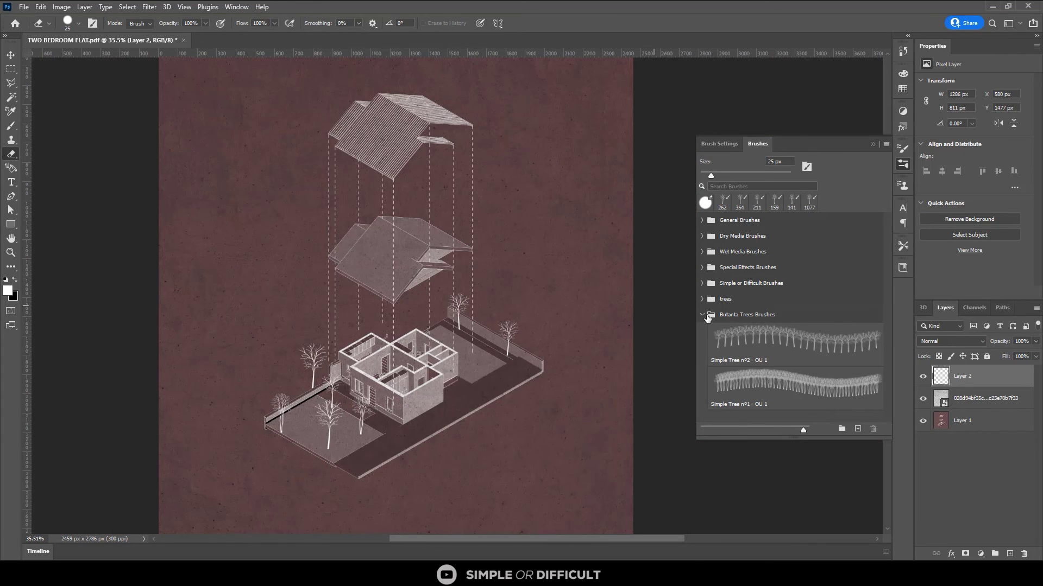
Select brush 4 from the Simple or Difficult Brushes set and set its size to 97 px.
click(719, 284)
click(702, 283)
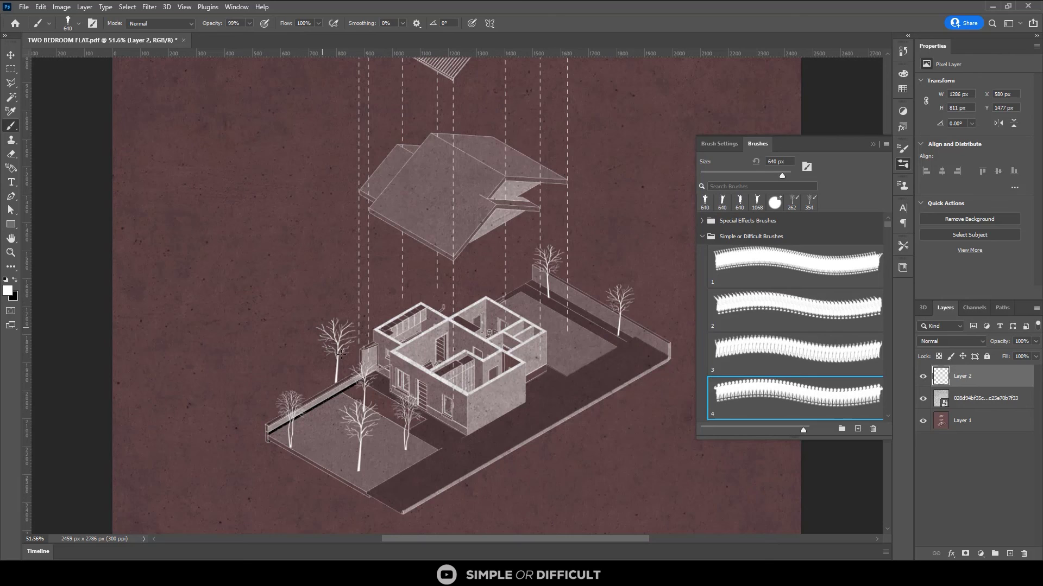
mouse_move(259, 365)
mouse_down()
mouse_move(170, 368)
mouse_move(182, 376)
mouse_up()
click(438, 428)
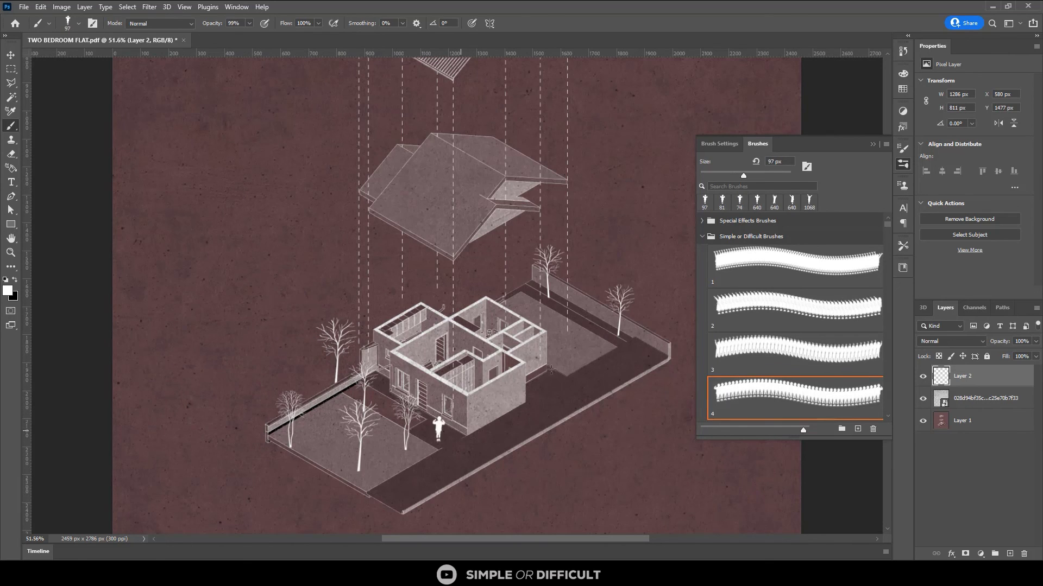
click(548, 382)
scroll(478, 432, down, 1)
key(ctrl+z)
key(ctrl+z)
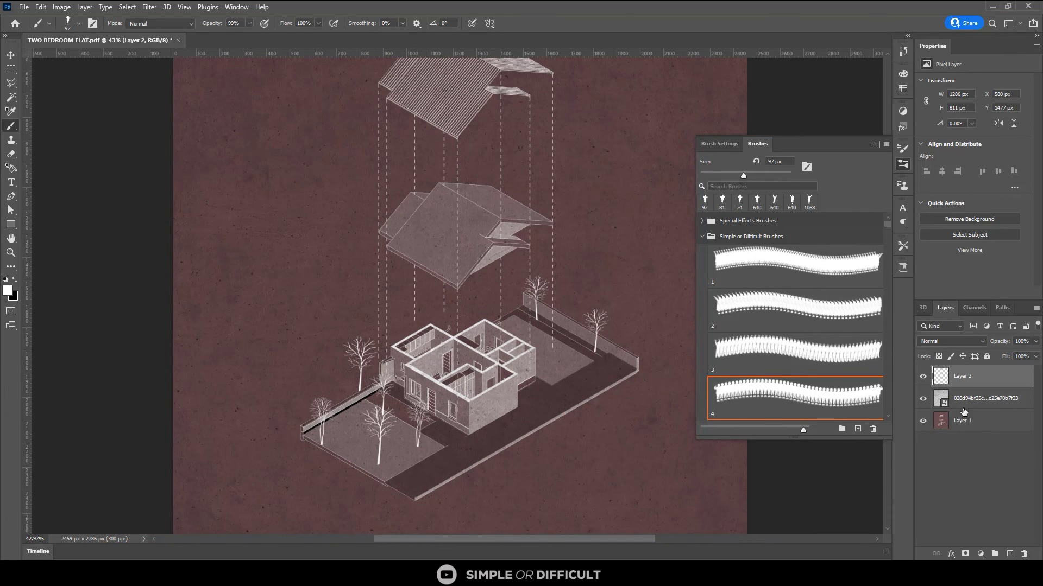
Paint three white human figures around the house on a new layer, and set that layer's opacity to 60%.
click(1010, 554)
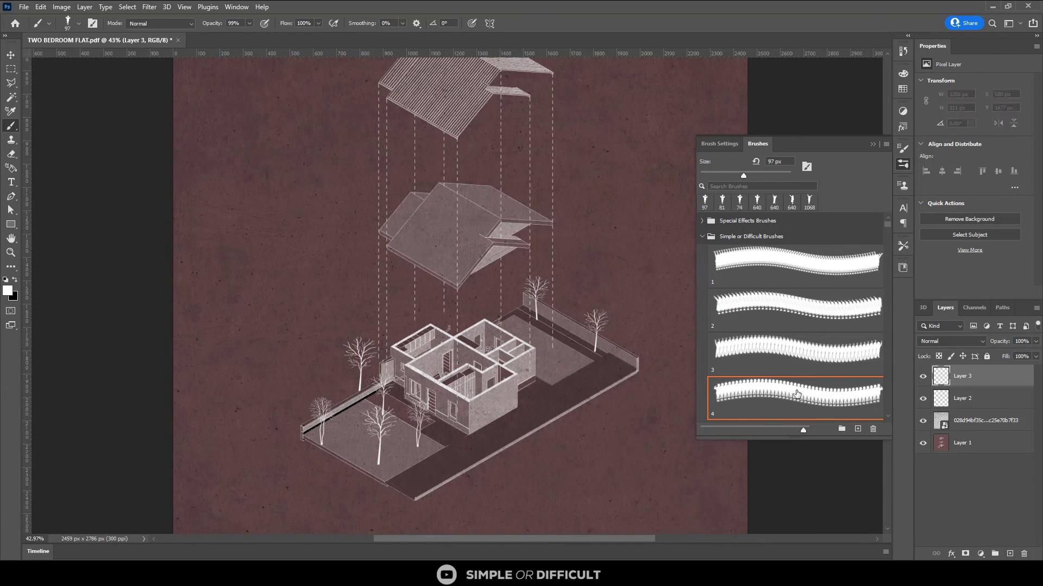
click(442, 427)
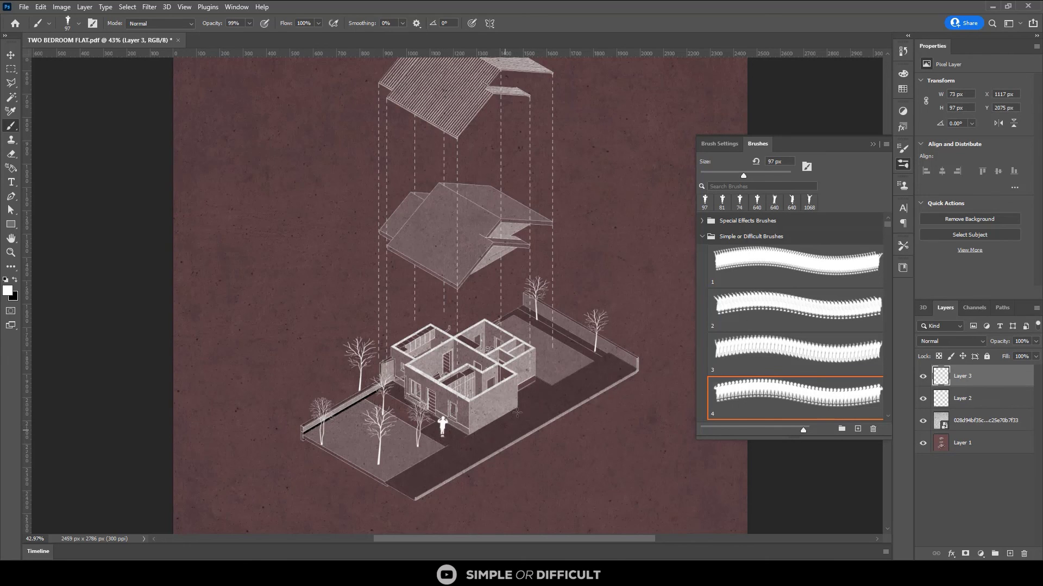
click(540, 387)
click(517, 307)
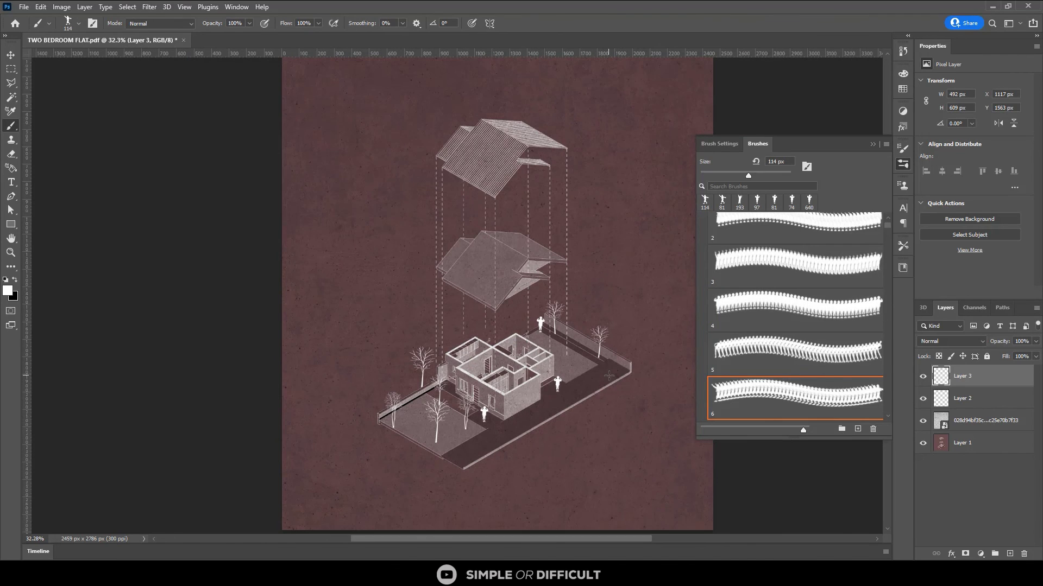
click(1036, 341)
drag(1034, 356, 1011, 356)
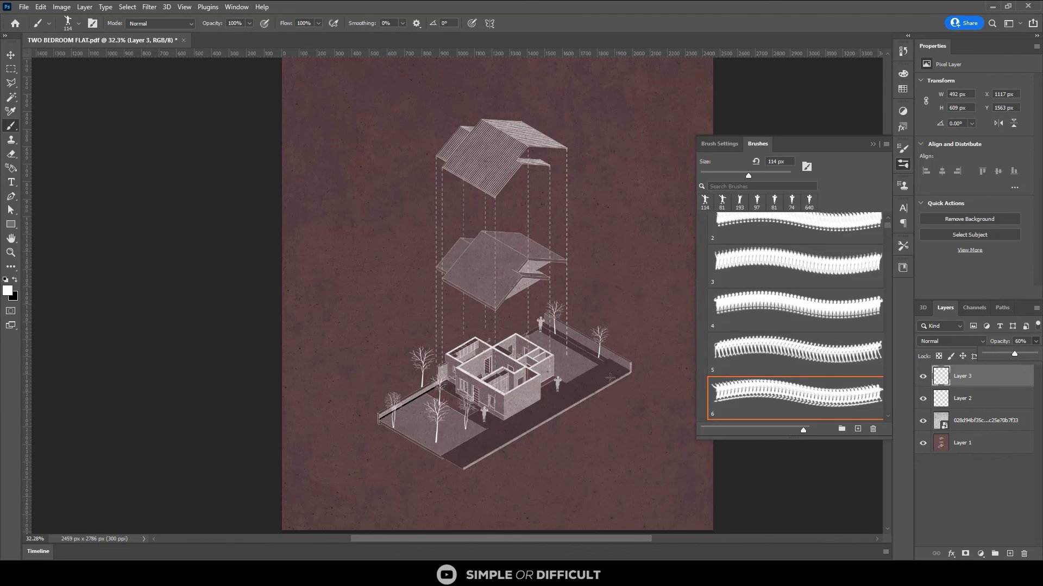
Paint one human figure with brush 8 at 138 px in the rear yard, near the tree along the boundary wall.
scroll(777, 375, down, 3)
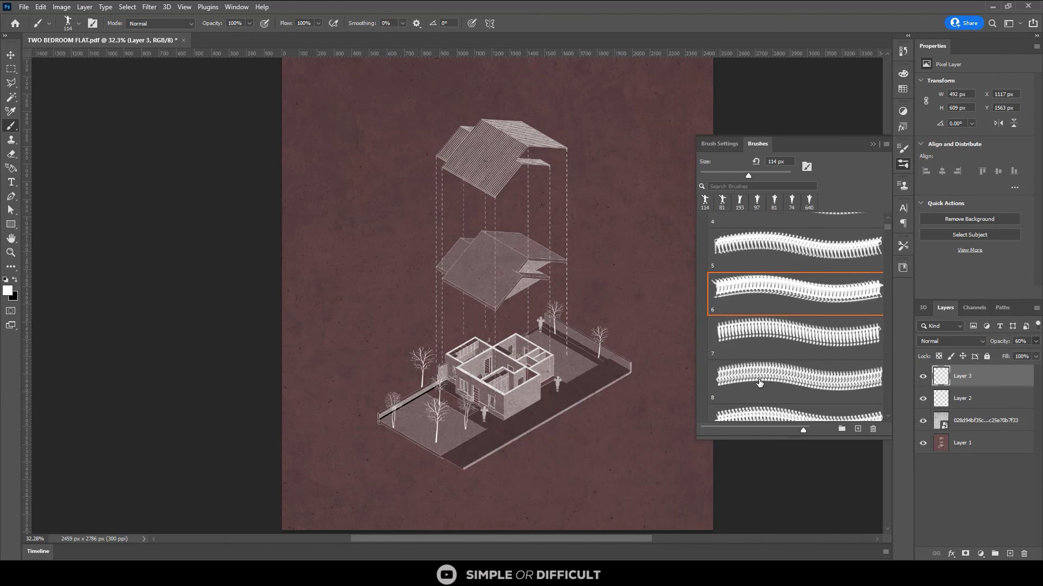
click(759, 384)
click(586, 351)
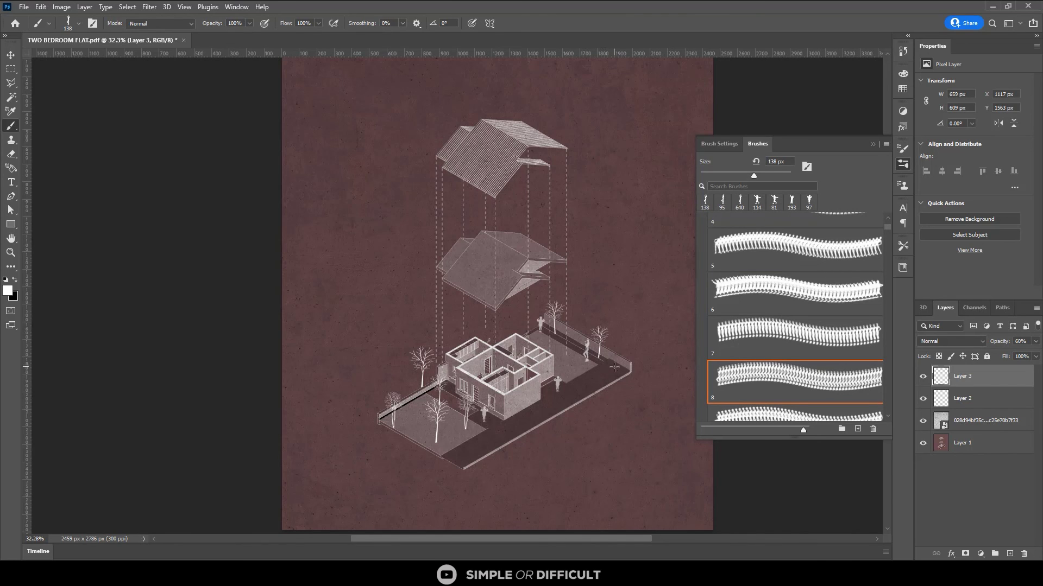
Paint a Simple Tree nº2 tree at 222 px in the middle of the rear yard and collapse the brush list.
scroll(782, 289, down, 10)
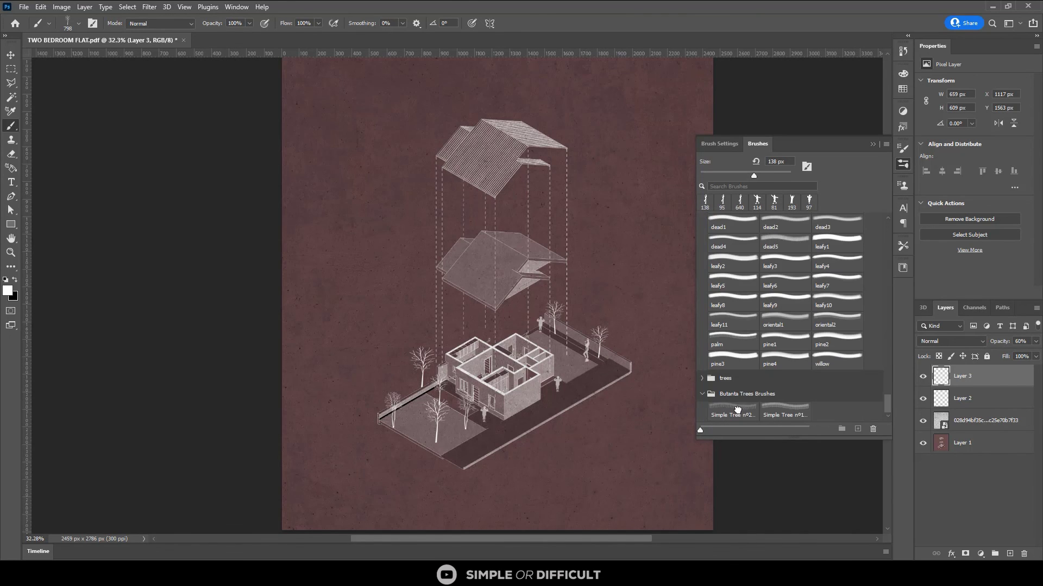
click(733, 411)
drag(567, 361, 565, 366)
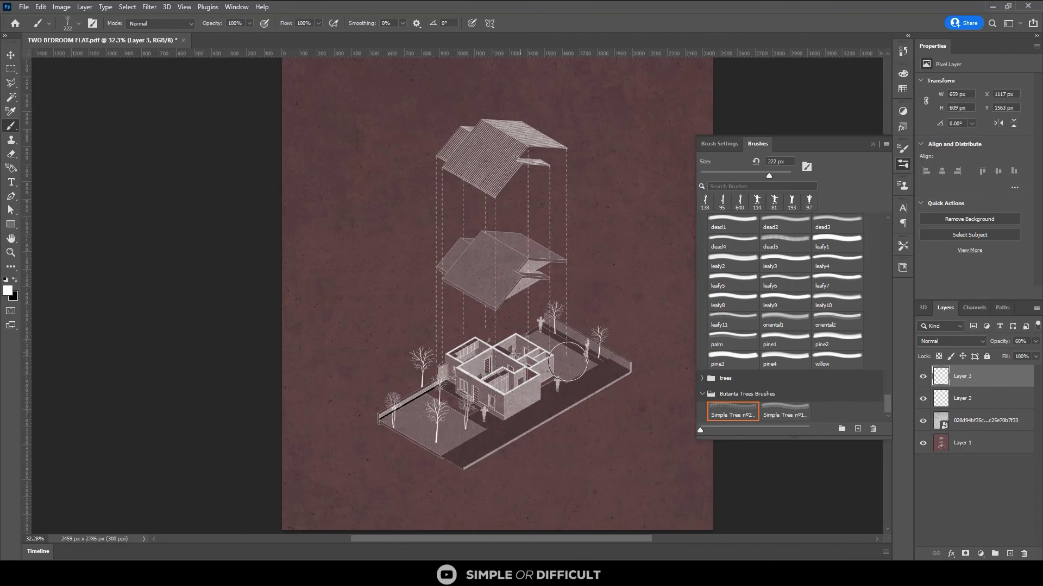
click(568, 361)
click(872, 144)
scroll(656, 321, down, 1)
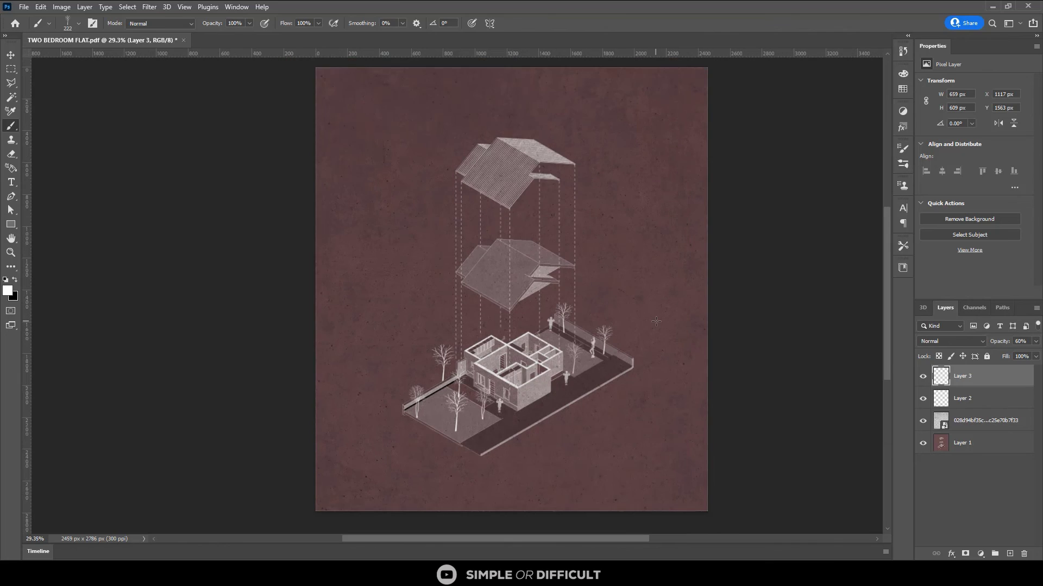